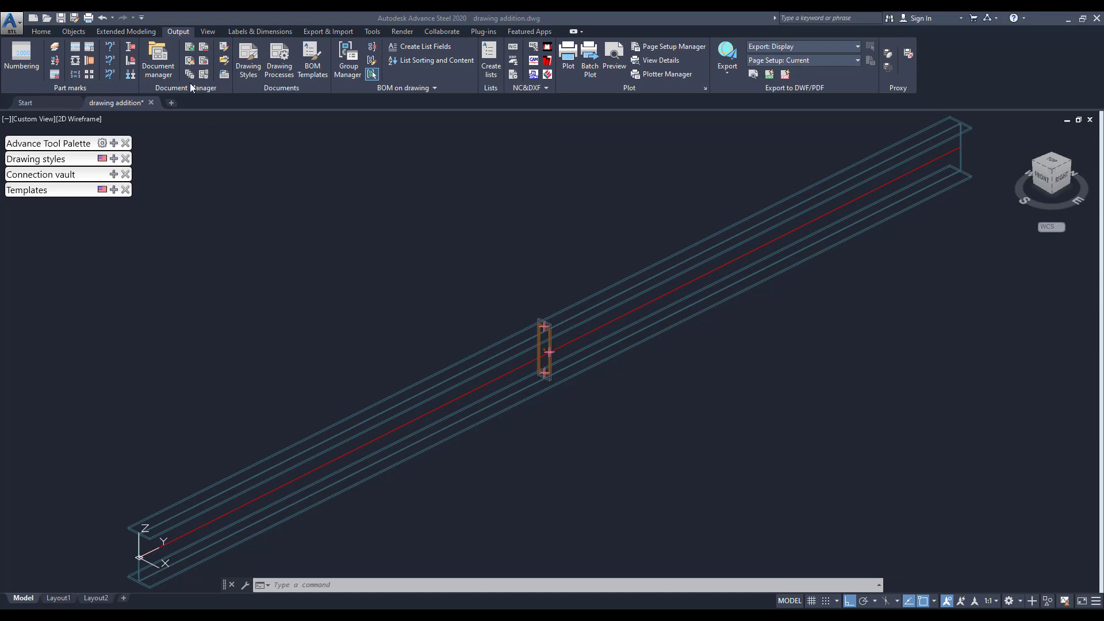
# Open the Document Manager from the Output tab's Document Manager panel
pyautogui.click(159, 60)
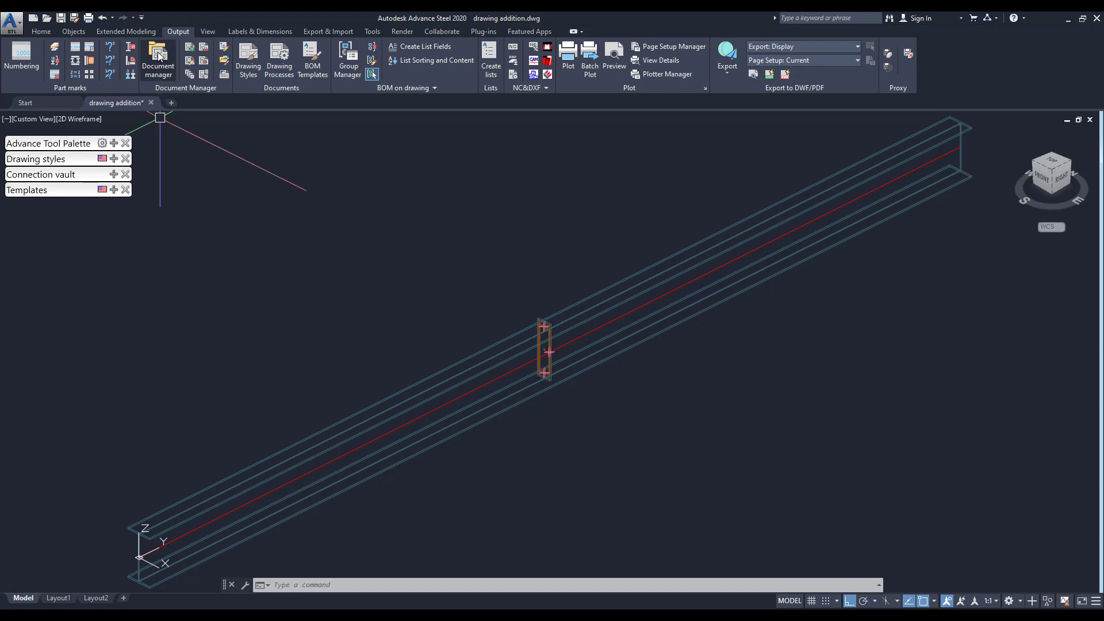
# Expand Details > Up to date and show the properties of Assembly B1 Sheet 1.dwg
pyautogui.click(354, 219)
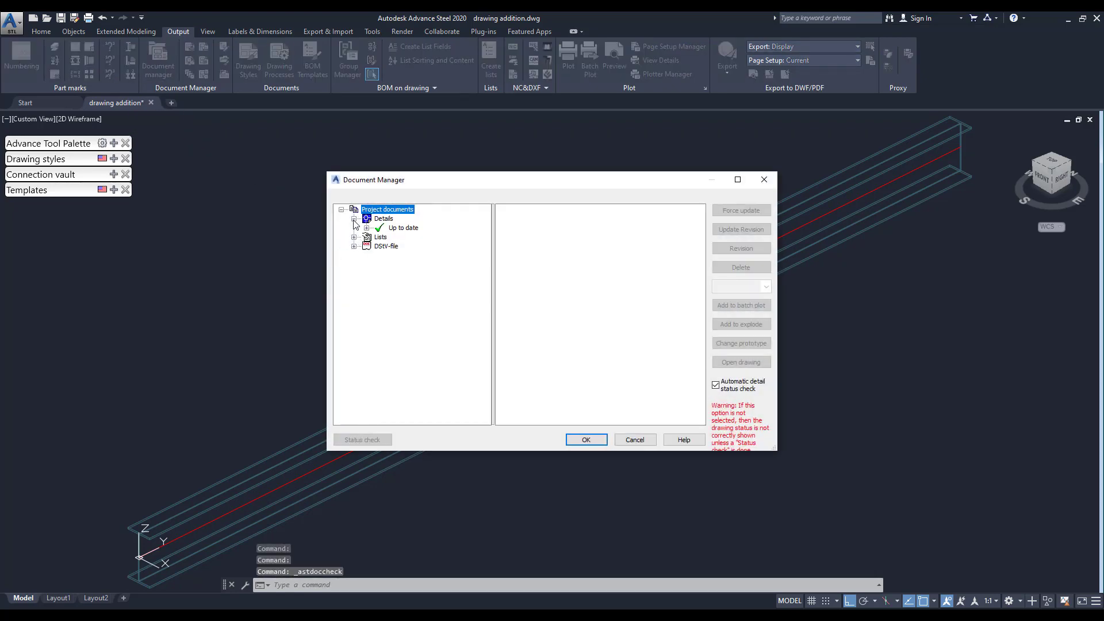
pyautogui.click(366, 228)
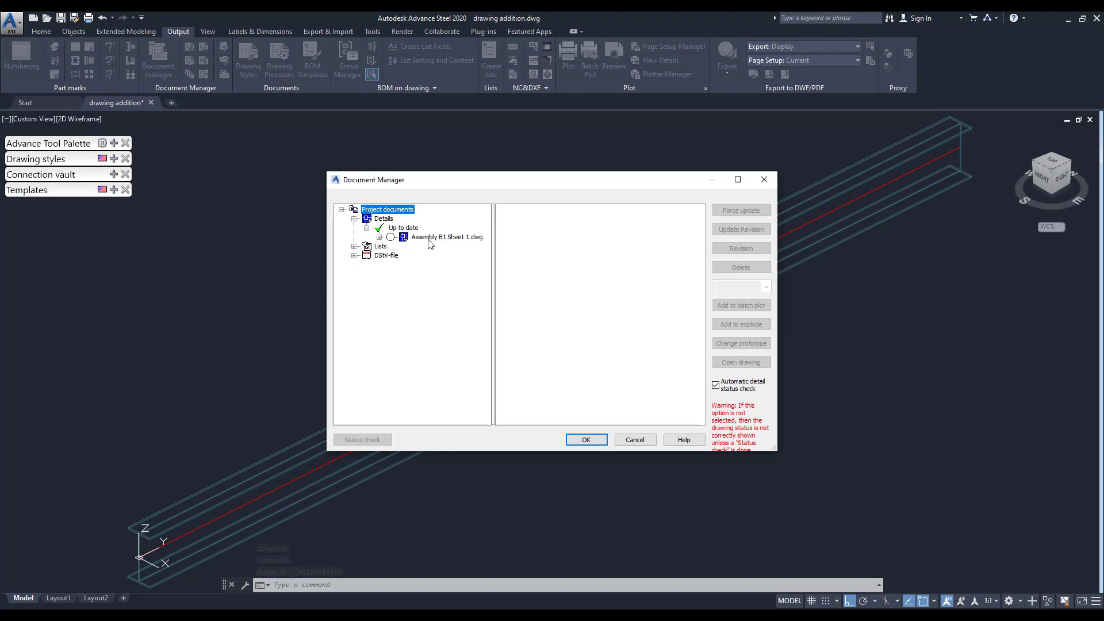
pyautogui.click(380, 238)
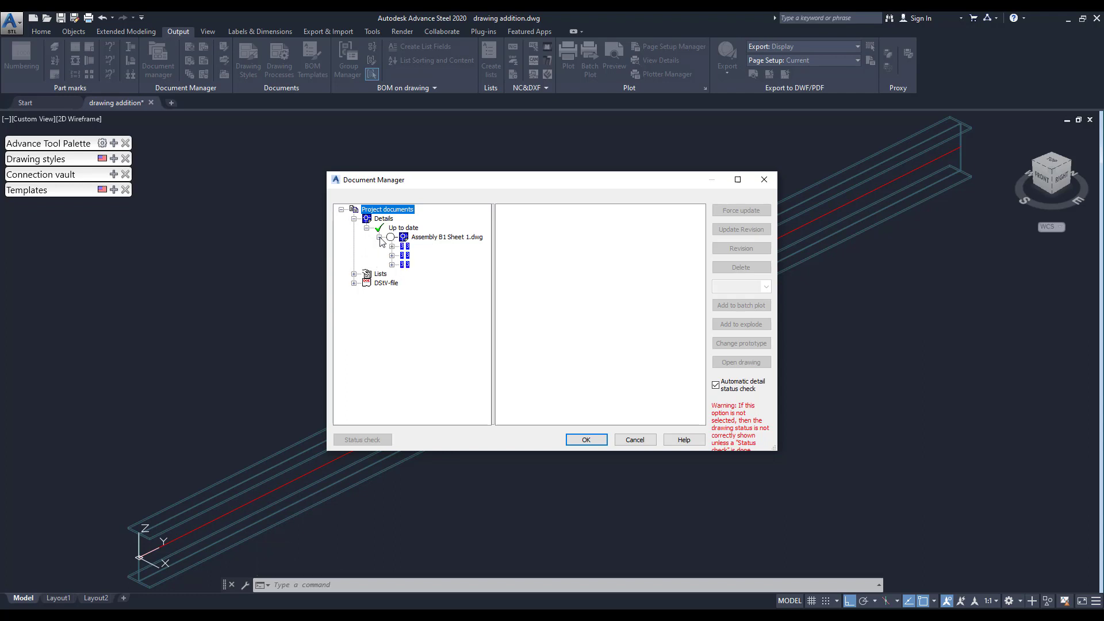
pyautogui.click(423, 242)
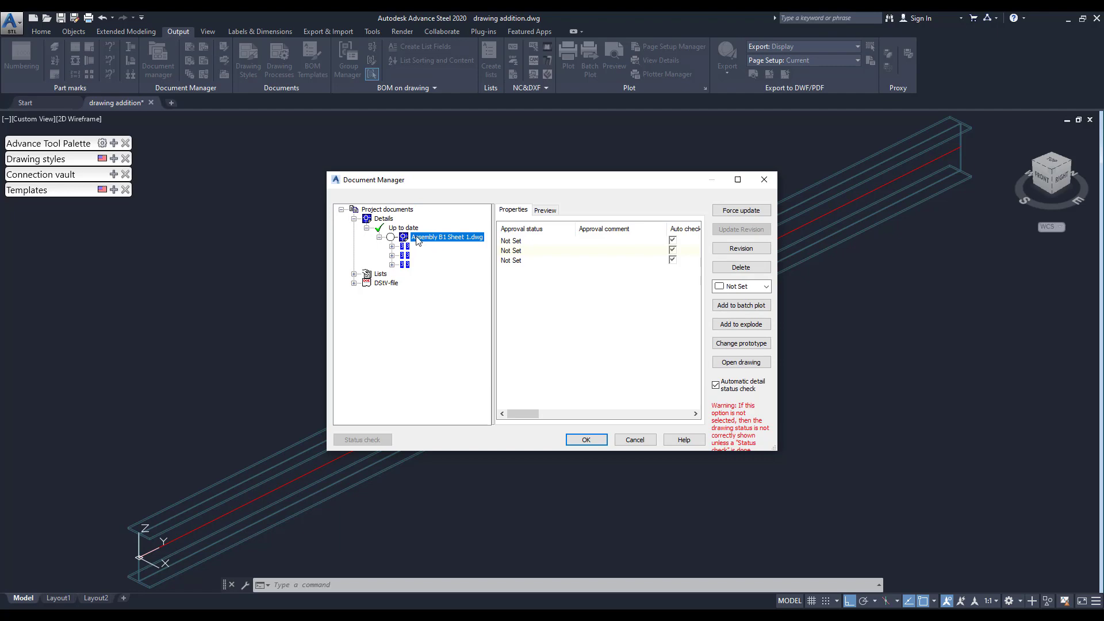
# Open Assembly B1 Sheet 1.dwg to review the beam detail, then close its tab
pyautogui.doubleClick(423, 237)
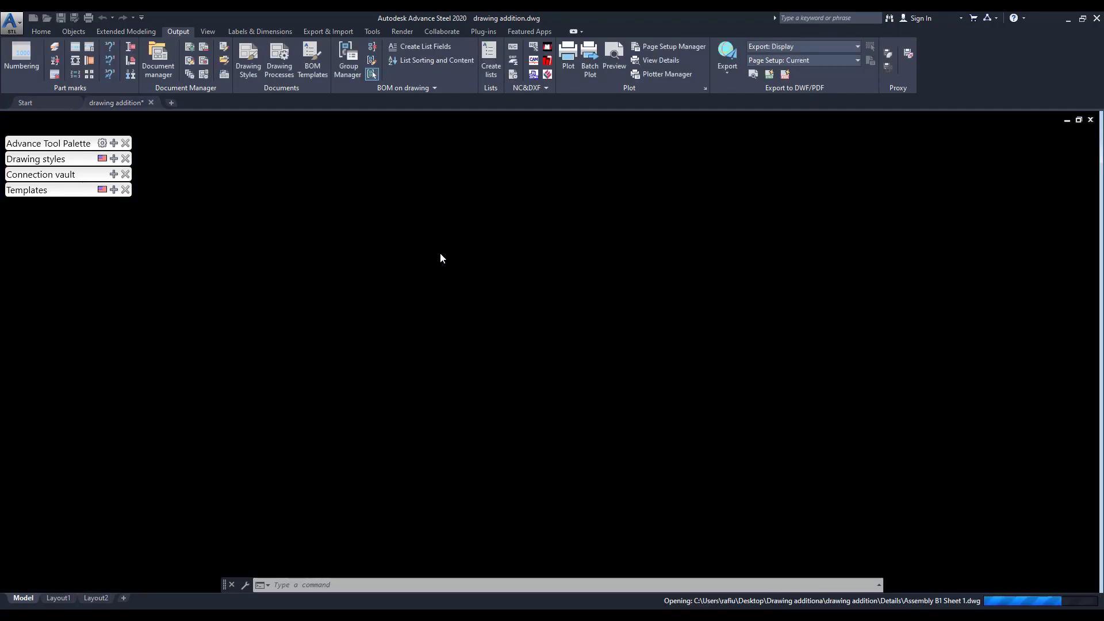
pyautogui.scroll(1, 537, 250)
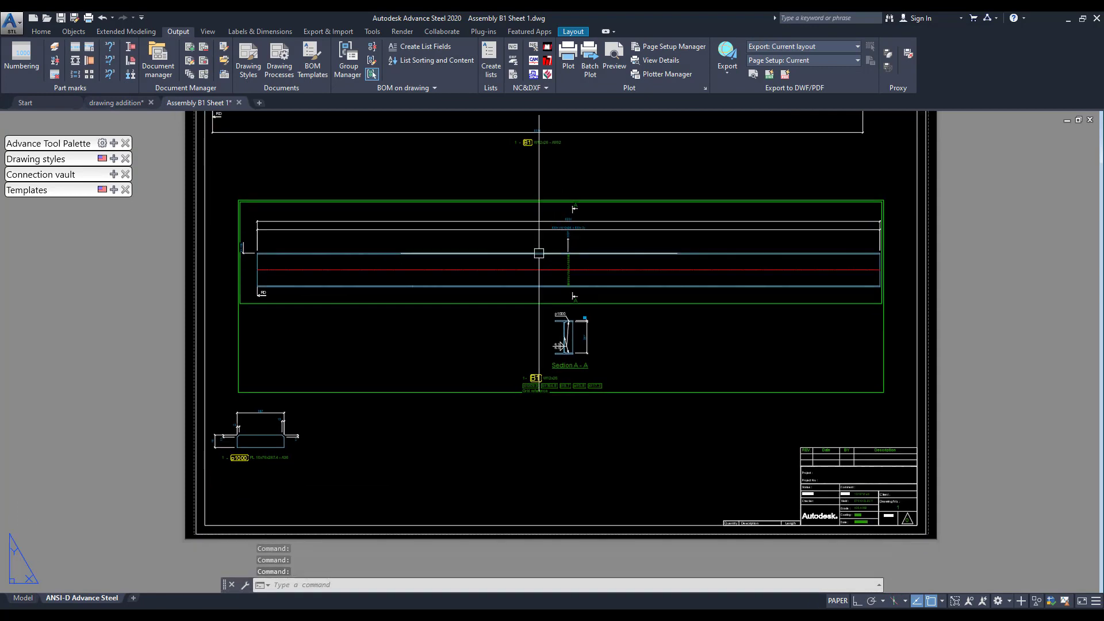
pyautogui.scroll(4, 498, 319)
pyautogui.scroll(-5, 498, 321)
pyautogui.scroll(1, 517, 259)
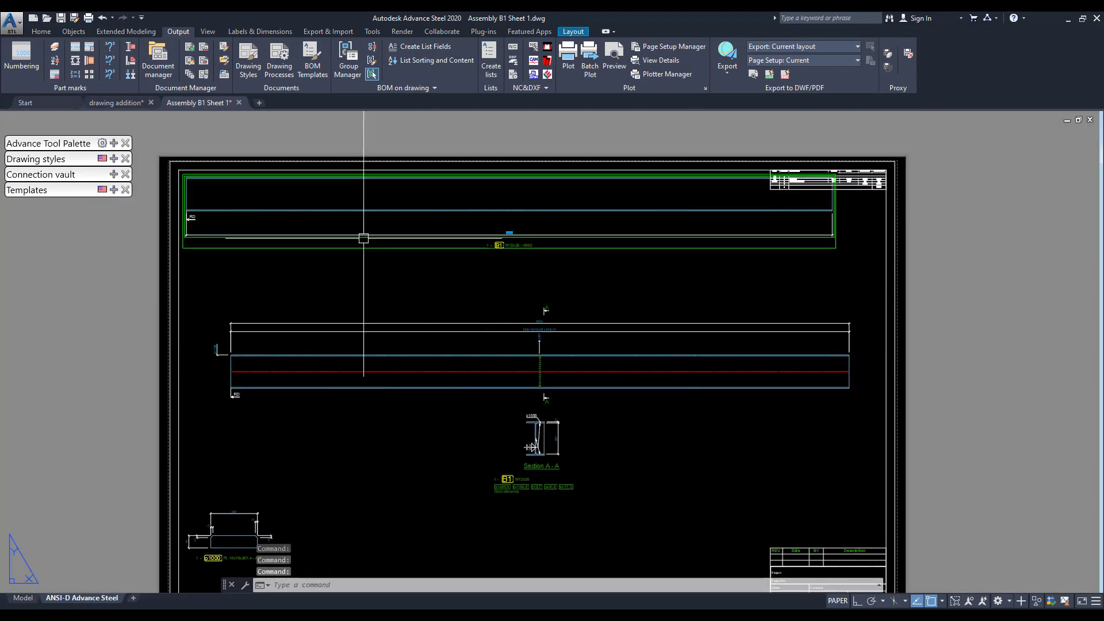
pyautogui.click(239, 103)
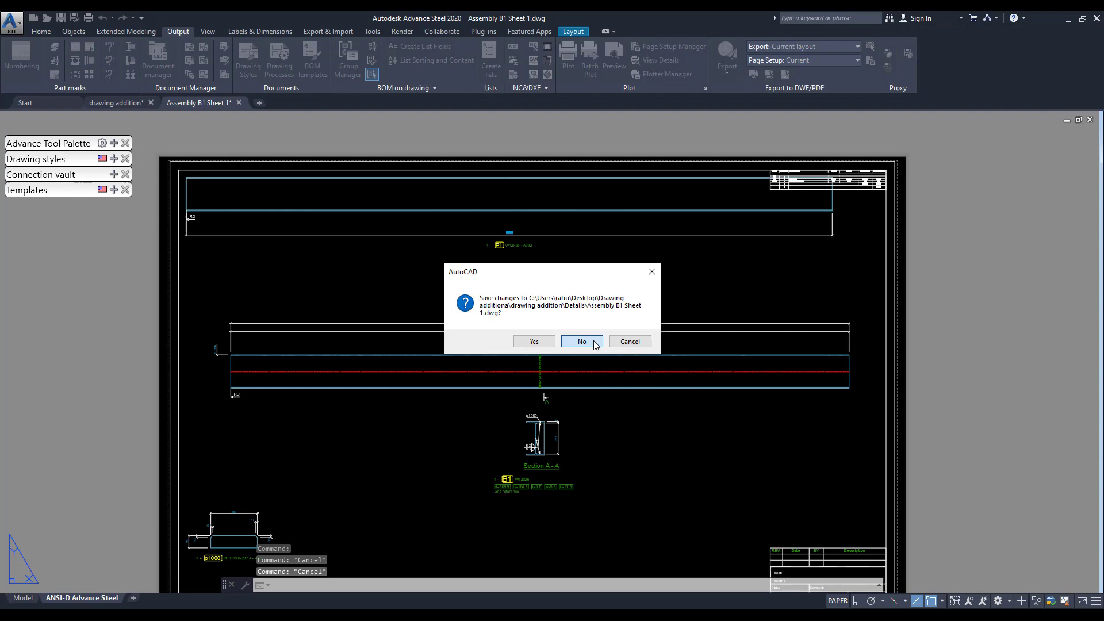
# Discard the drawing's changes and select Assembly B1 Sheet 1.dwg in drawing addition > Details
pyautogui.click(579, 342)
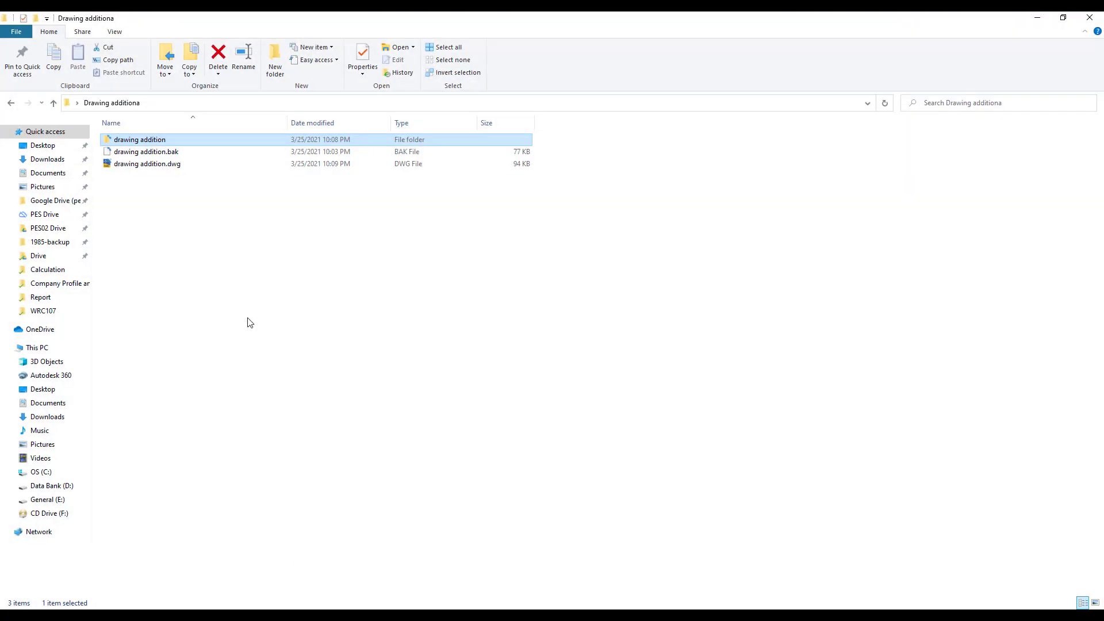
pyautogui.doubleClick(150, 140)
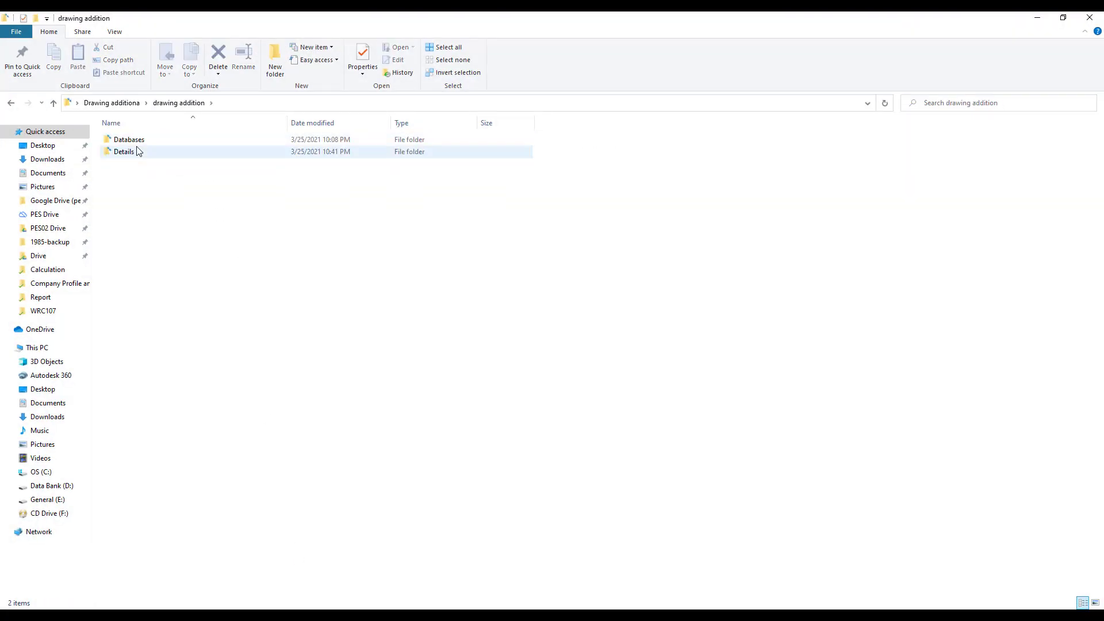
pyautogui.doubleClick(136, 151)
pyautogui.click(144, 142)
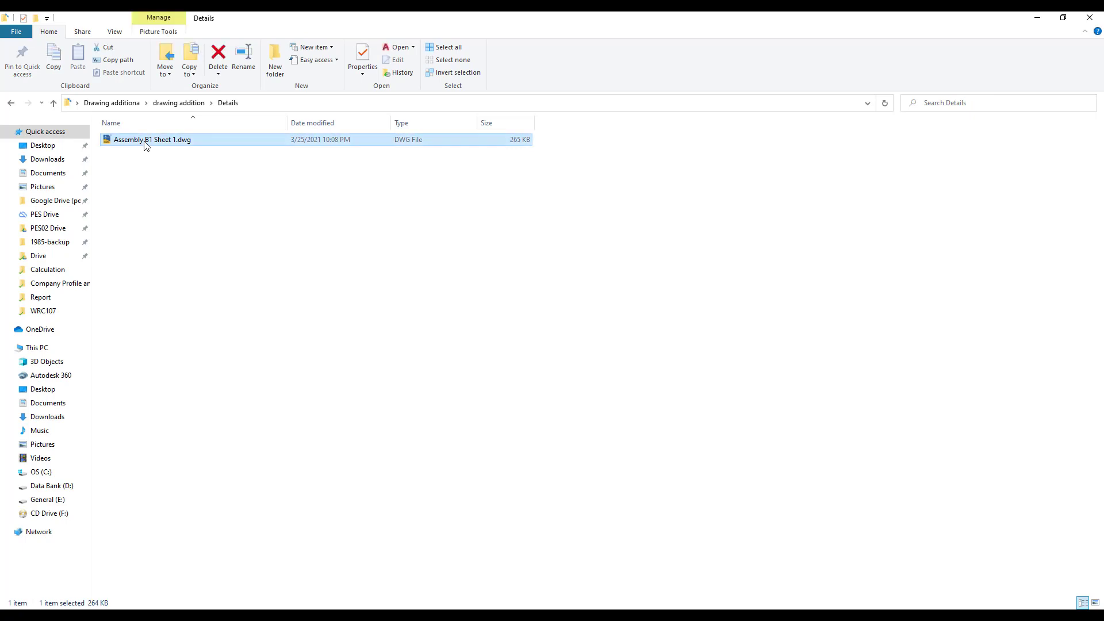
# Cut Assembly B1 Sheet 1.dwg and paste it into the parent drawing addition folder
pyautogui.rightClick(144, 141)
pyautogui.click(194, 428)
pyautogui.click(192, 103)
pyautogui.rightClick(162, 196)
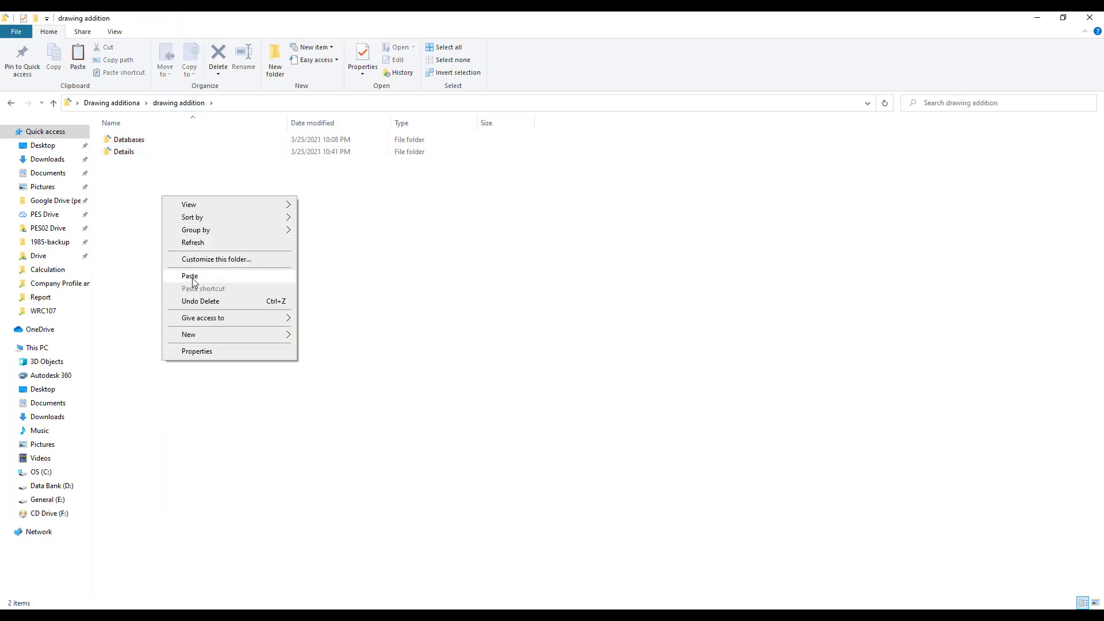
pyautogui.click(216, 276)
pyautogui.click(334, 302)
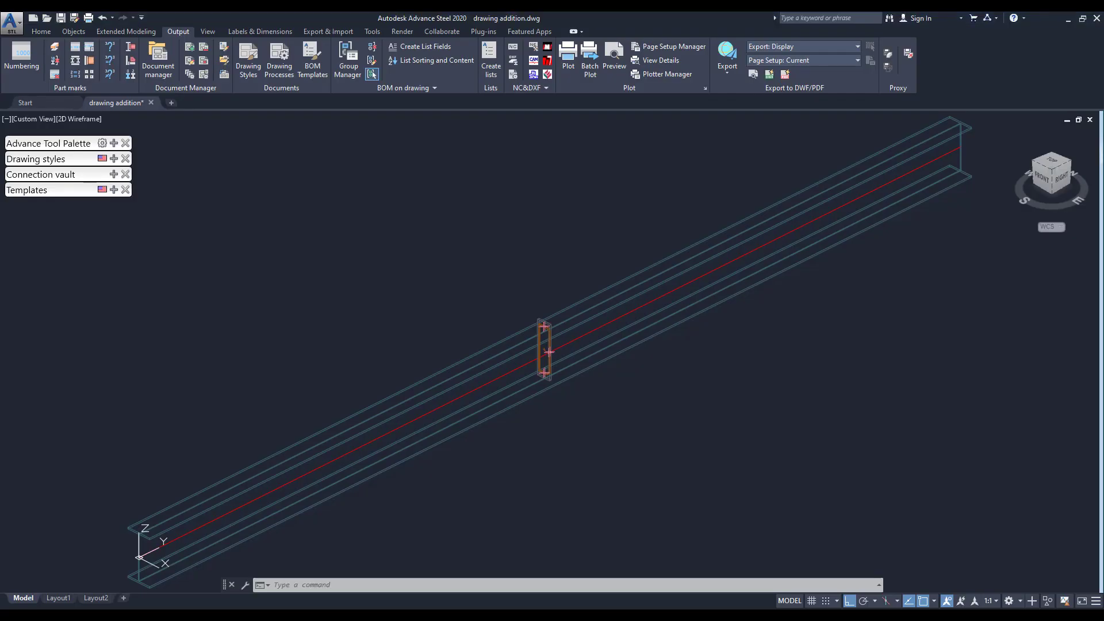
pyautogui.click(163, 59)
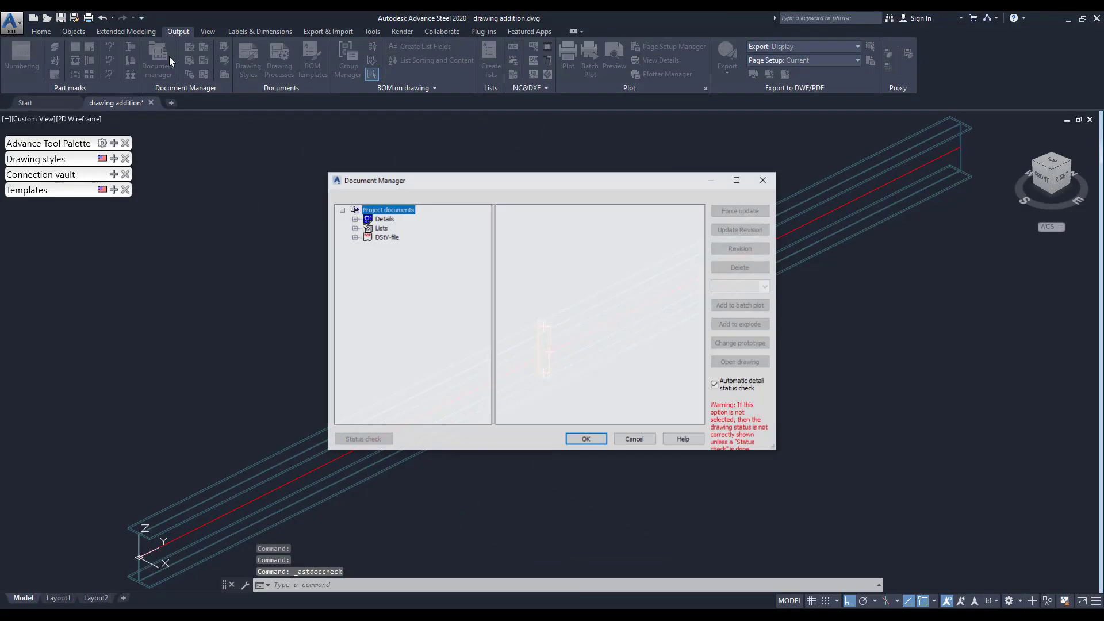
pyautogui.click(354, 218)
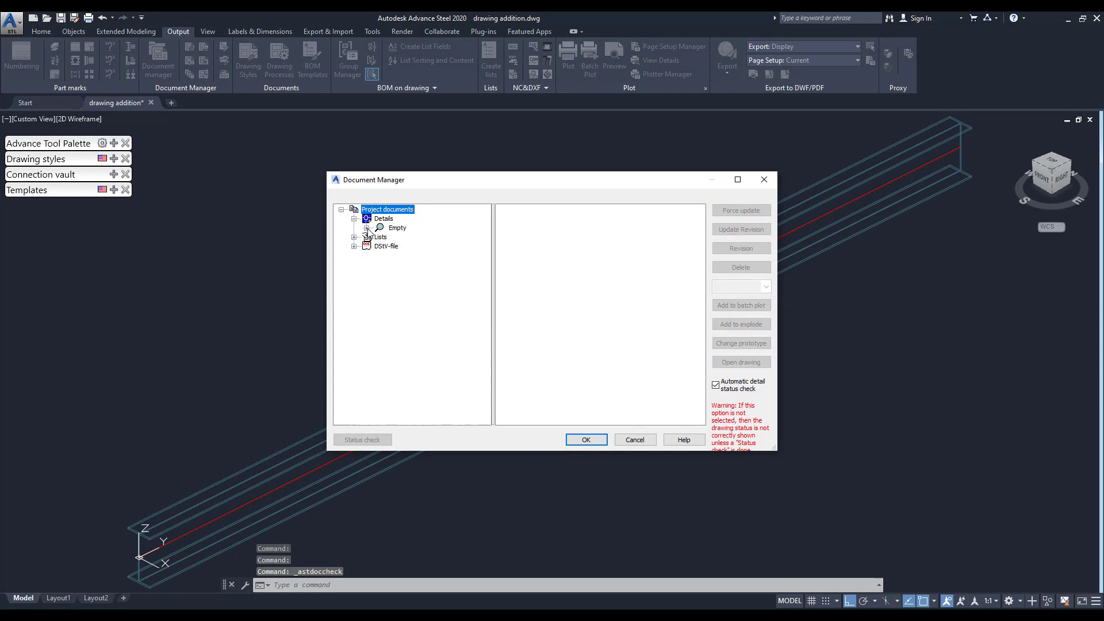
pyautogui.click(367, 228)
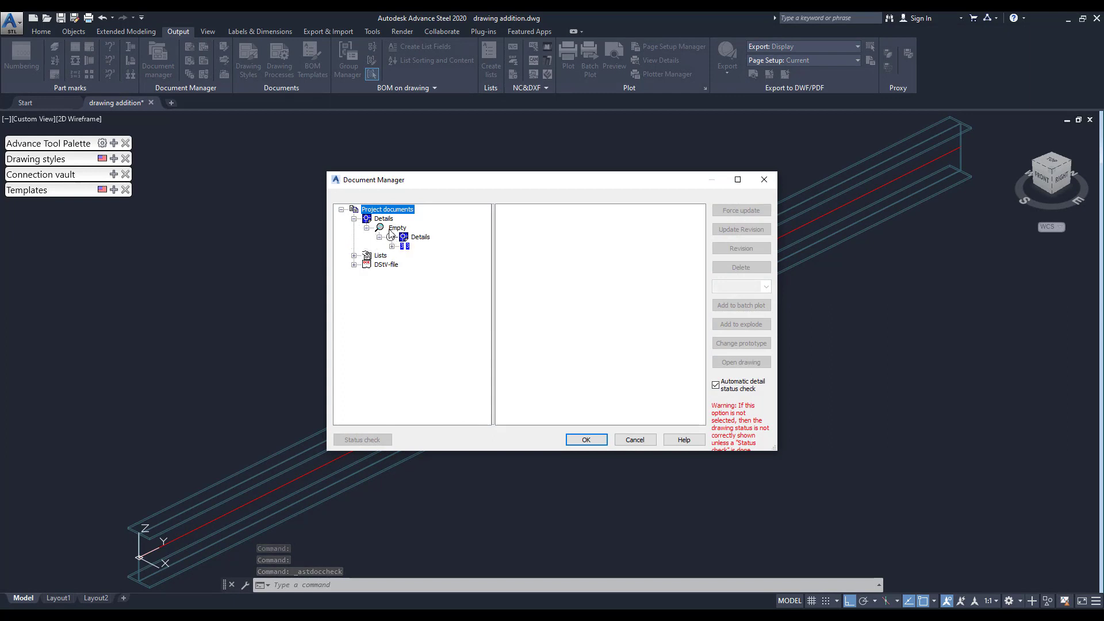
pyautogui.click(638, 441)
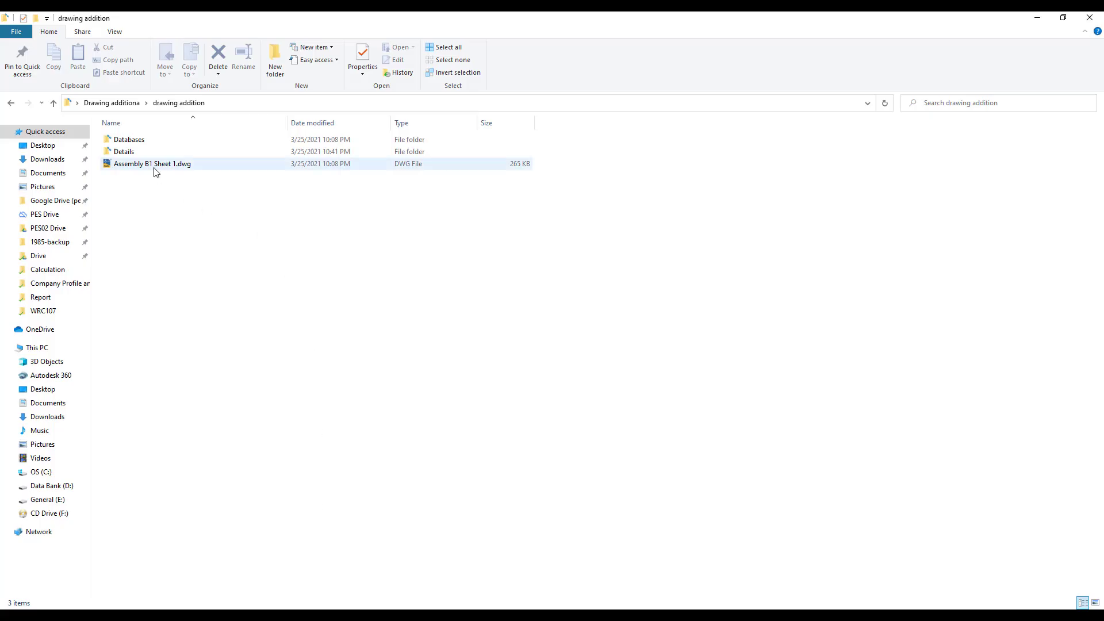
# Copy Assembly B1 Sheet 1.dwg from drawing addition and paste it into the empty Details folder
pyautogui.click(170, 169)
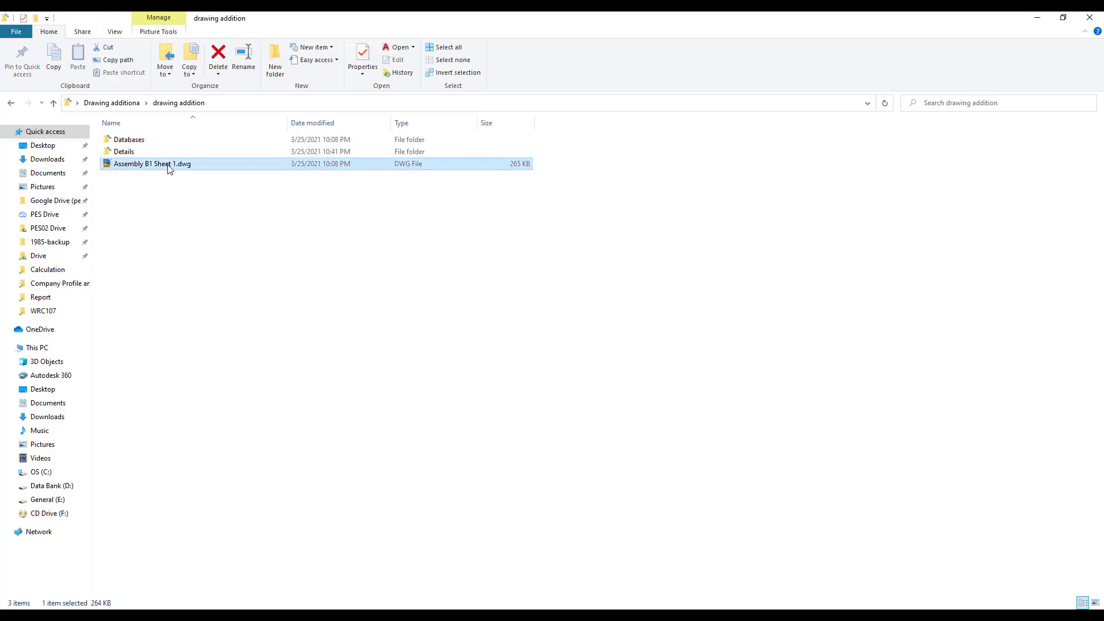
pyautogui.click(175, 165)
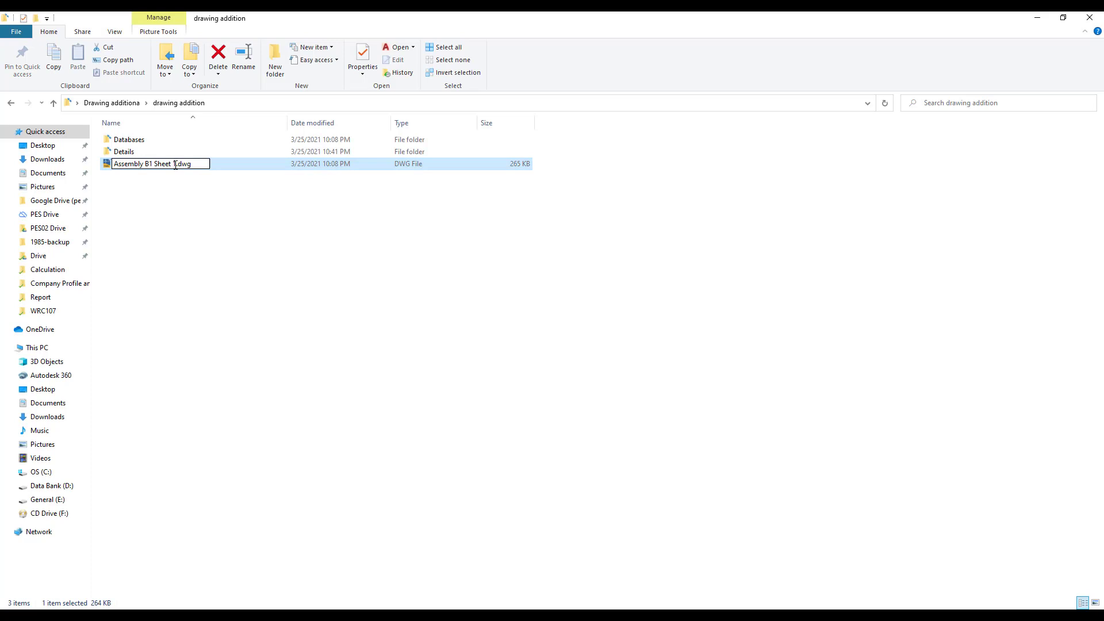
pyautogui.click(176, 197)
pyautogui.rightClick(174, 169)
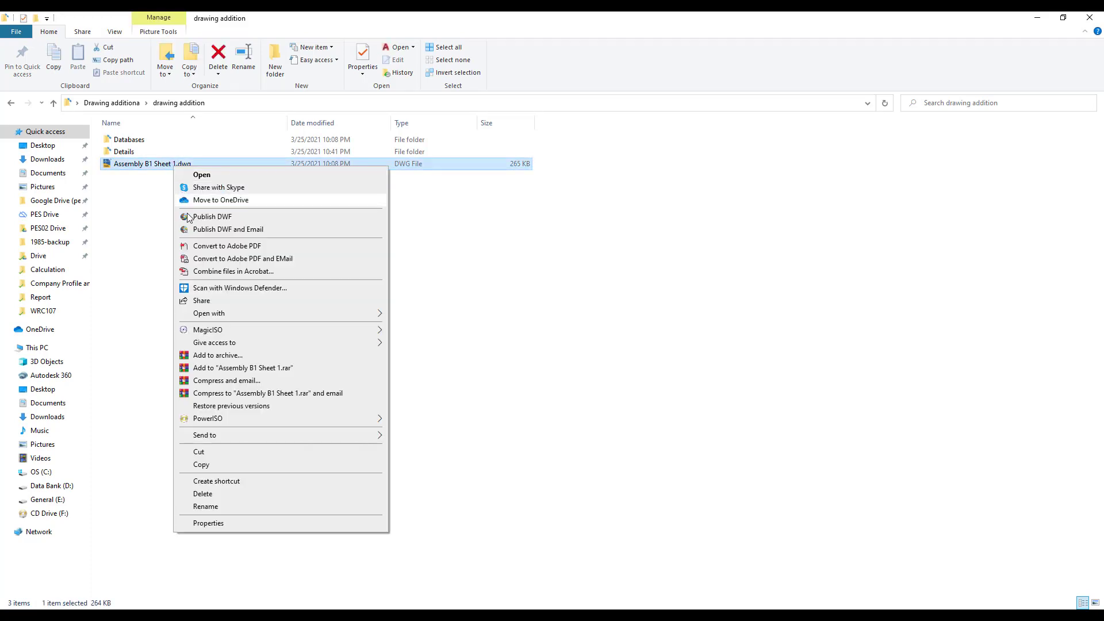
pyautogui.click(208, 470)
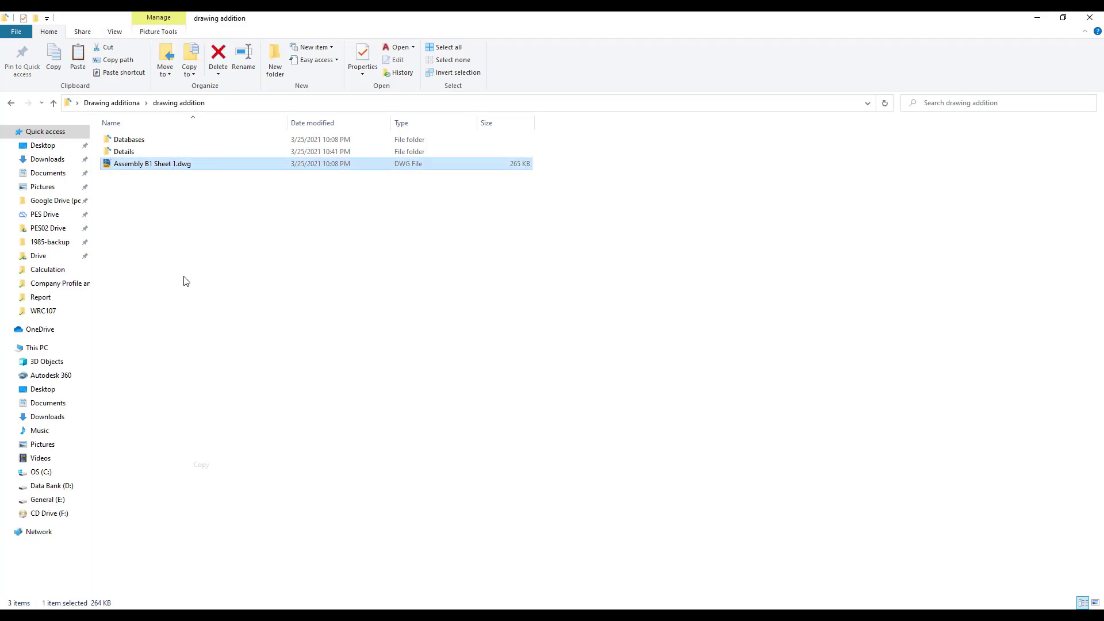
pyautogui.doubleClick(138, 152)
pyautogui.rightClick(154, 166)
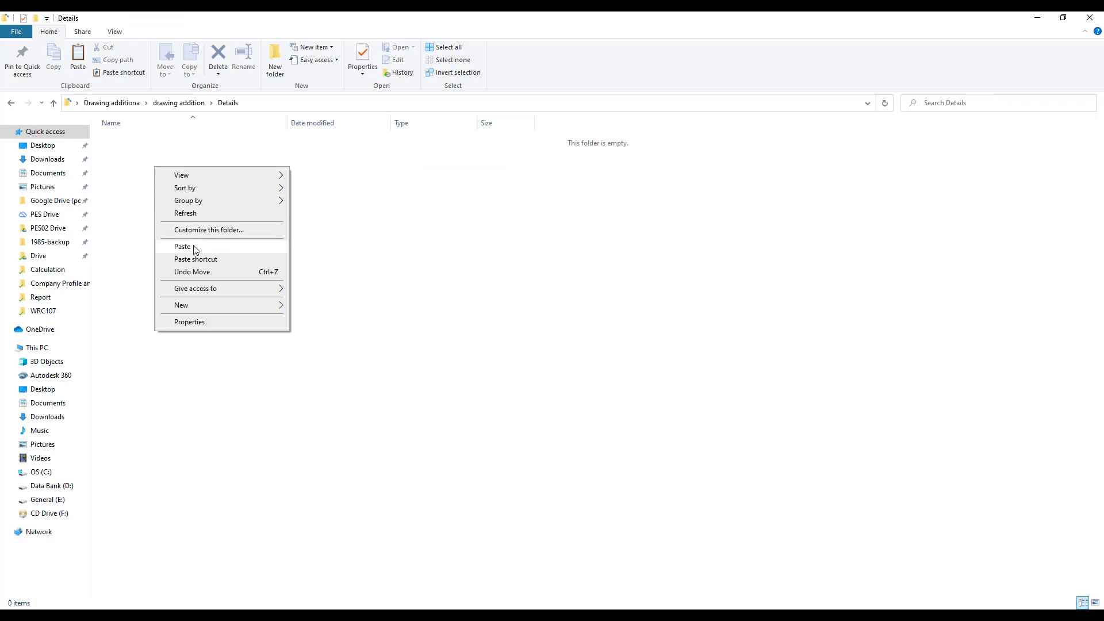
pyautogui.click(195, 249)
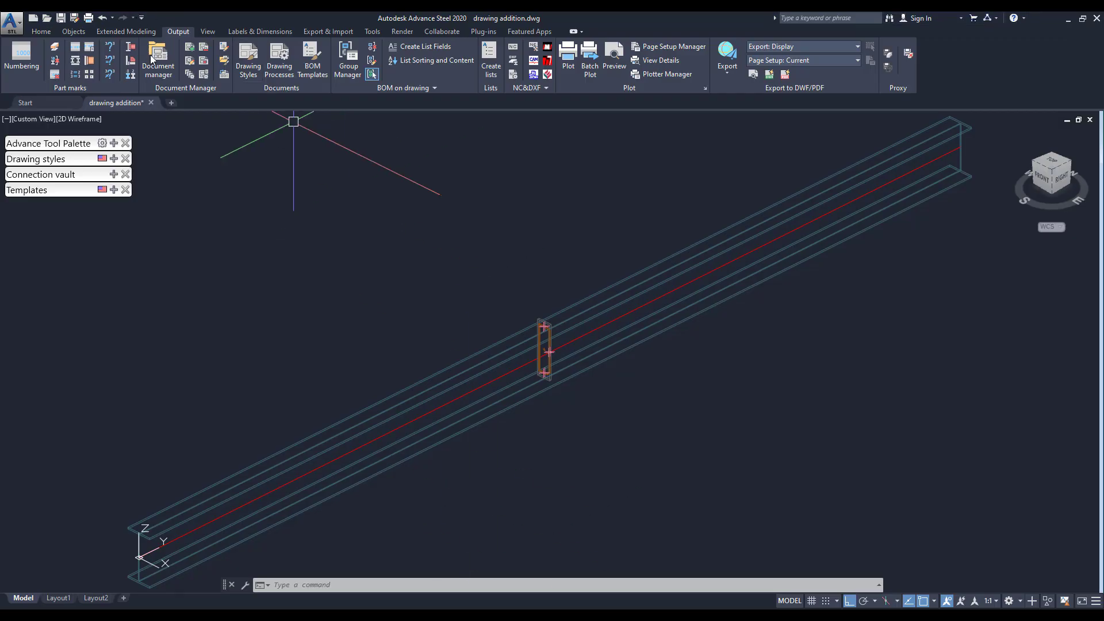
pyautogui.click(160, 57)
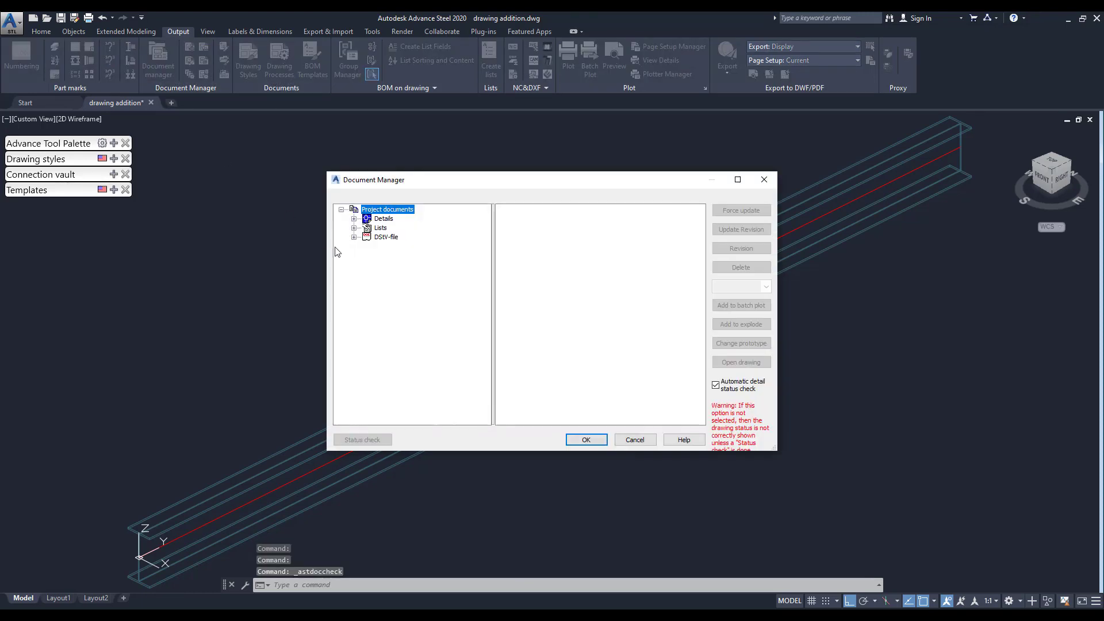
pyautogui.click(354, 218)
pyautogui.click(367, 228)
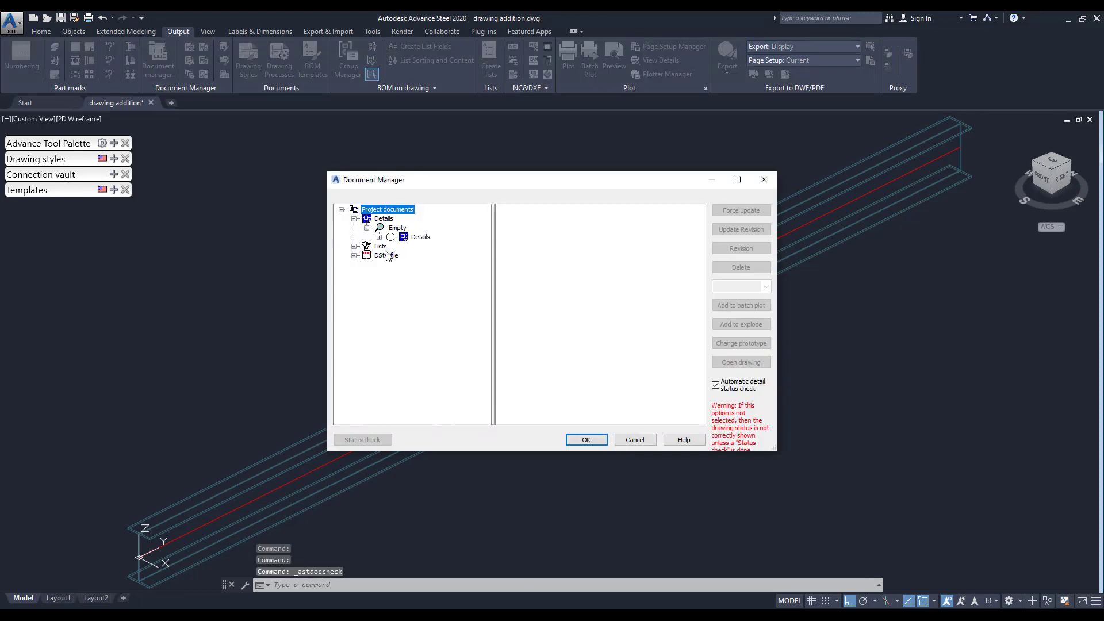
pyautogui.click(355, 247)
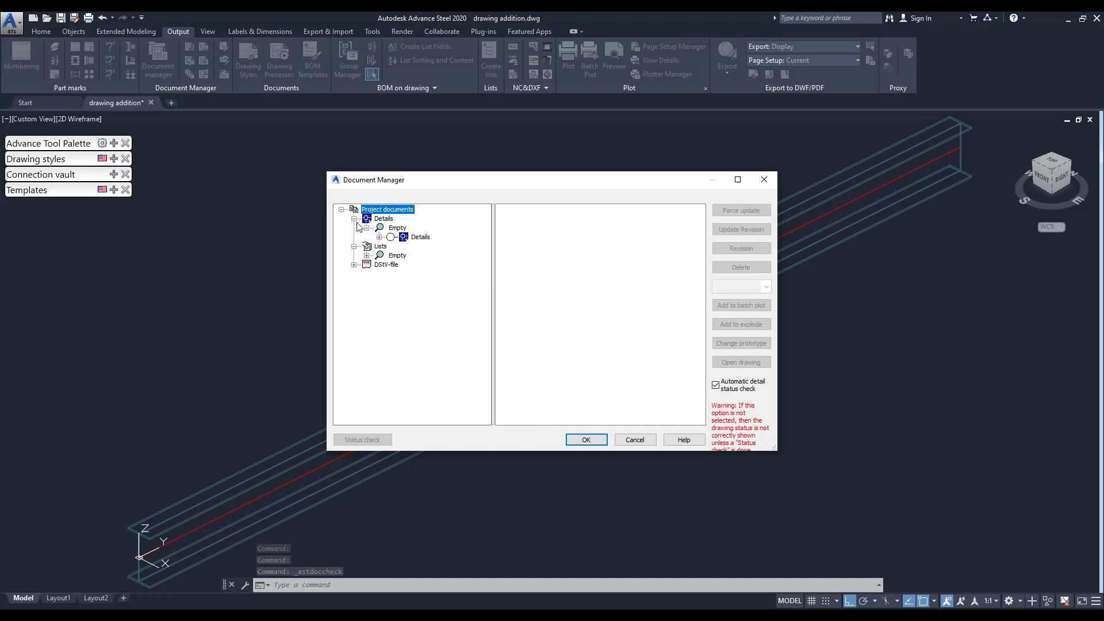
pyautogui.click(356, 232)
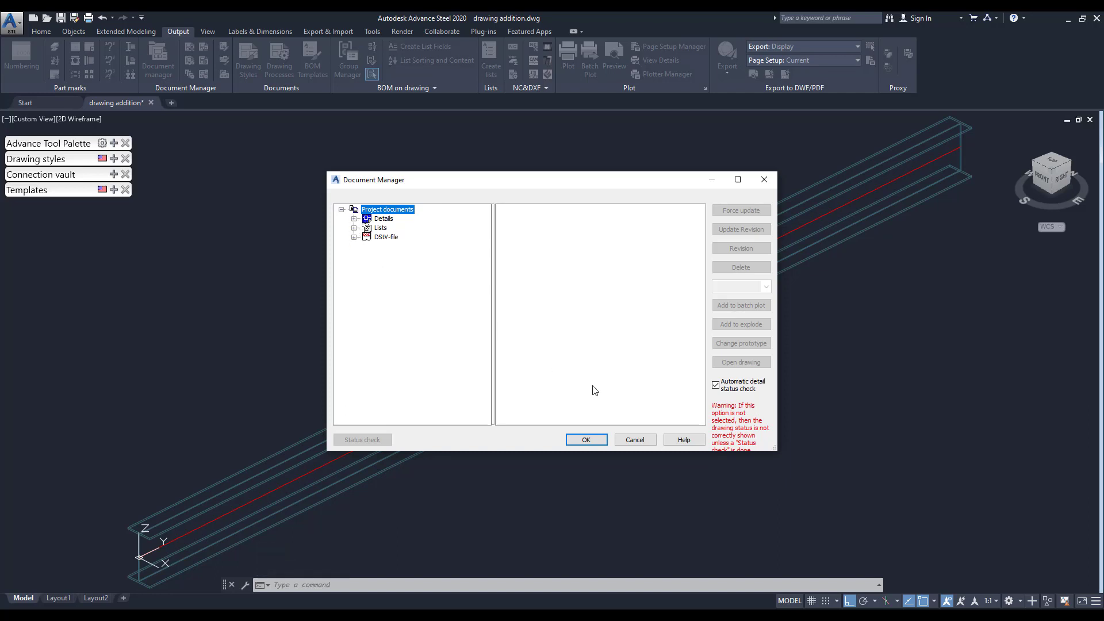
pyautogui.click(635, 442)
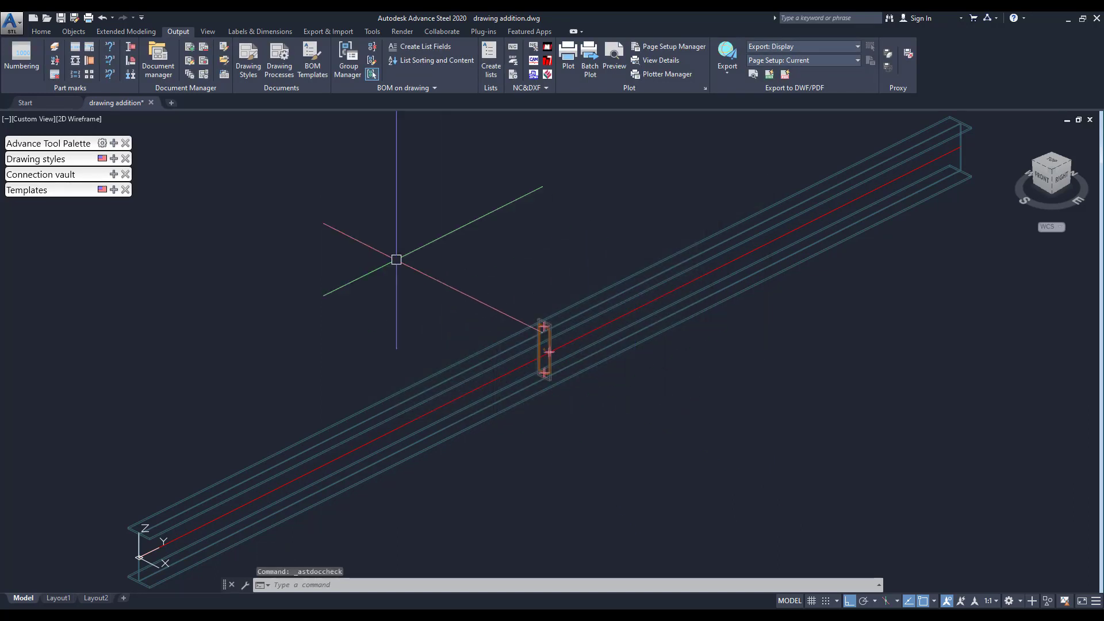
# Register Details\Assembly B1 Sheet 1.dwg to the beam model with Register Documents to Model
pyautogui.click(192, 49)
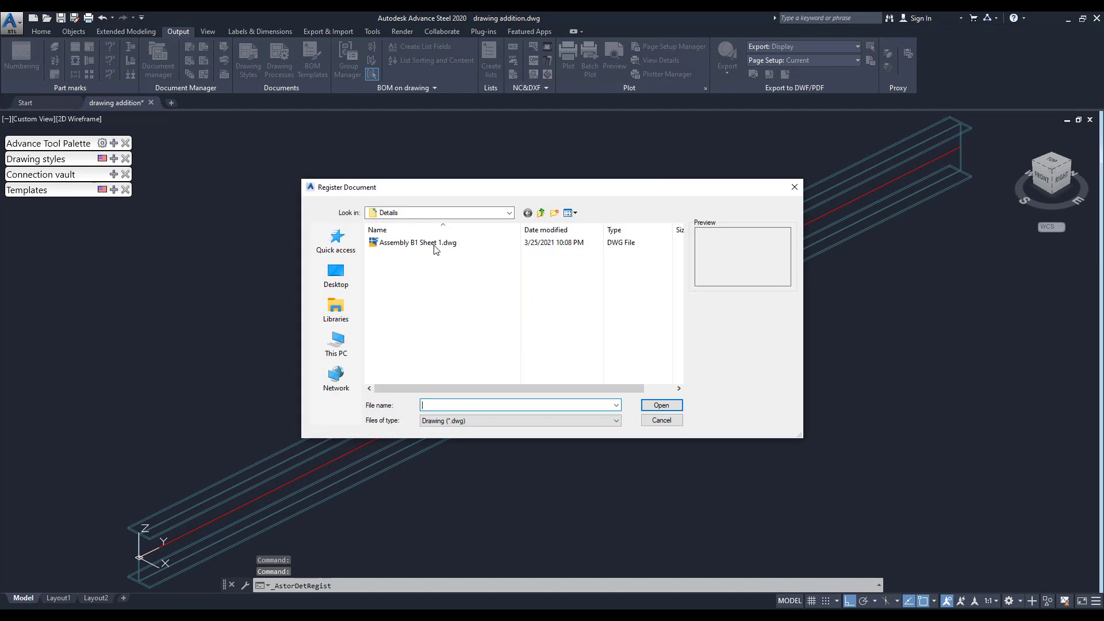
pyautogui.click(433, 246)
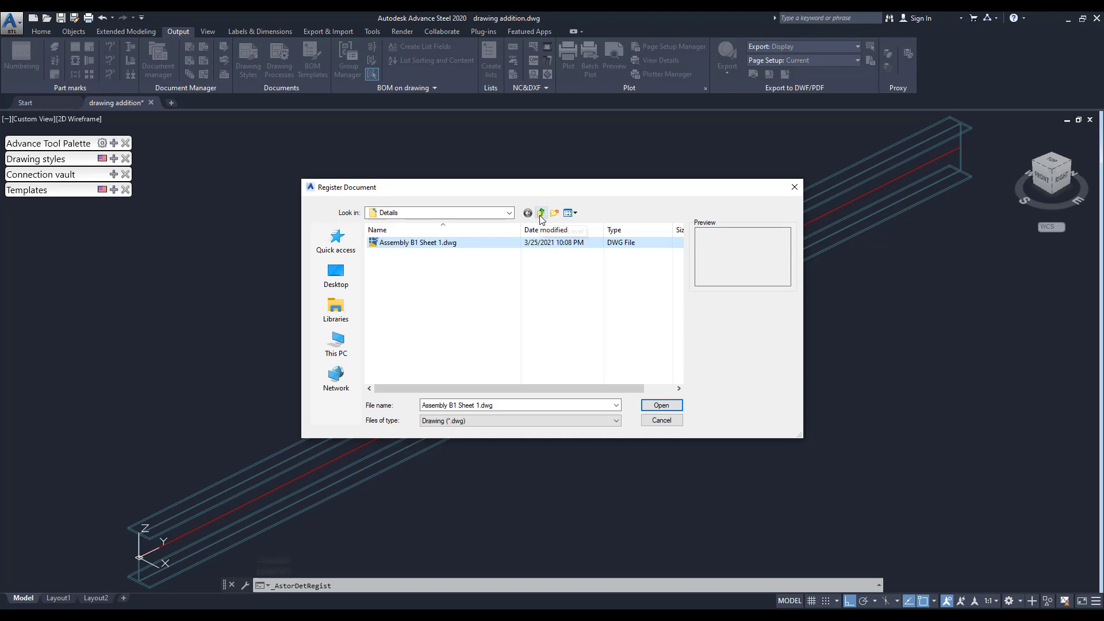
pyautogui.click(538, 214)
pyautogui.doubleClick(409, 254)
pyautogui.click(411, 244)
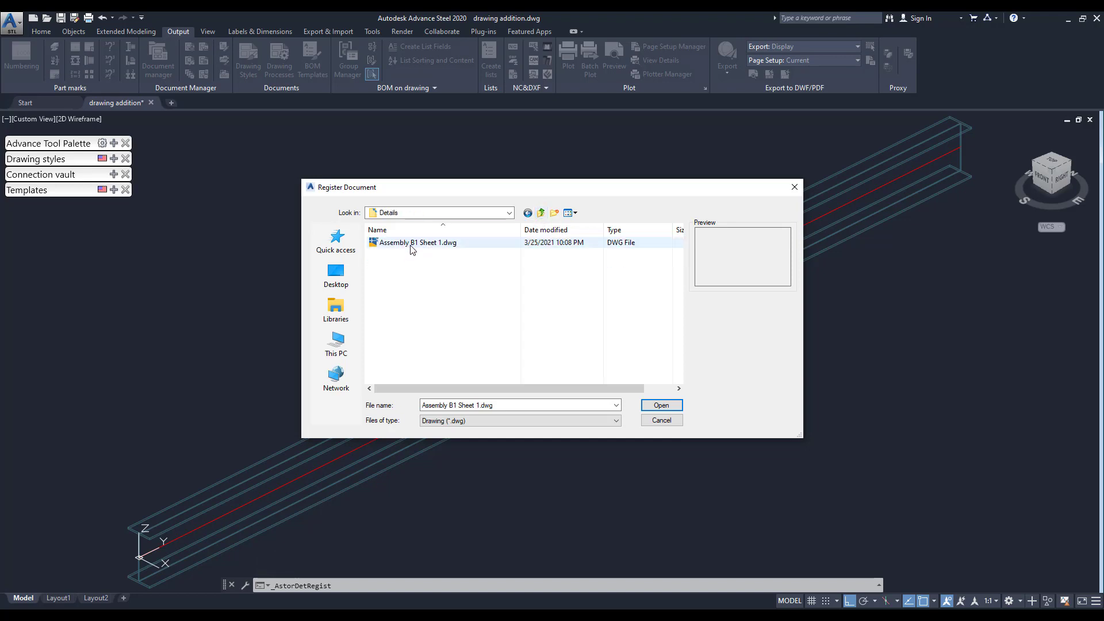
pyautogui.click(658, 405)
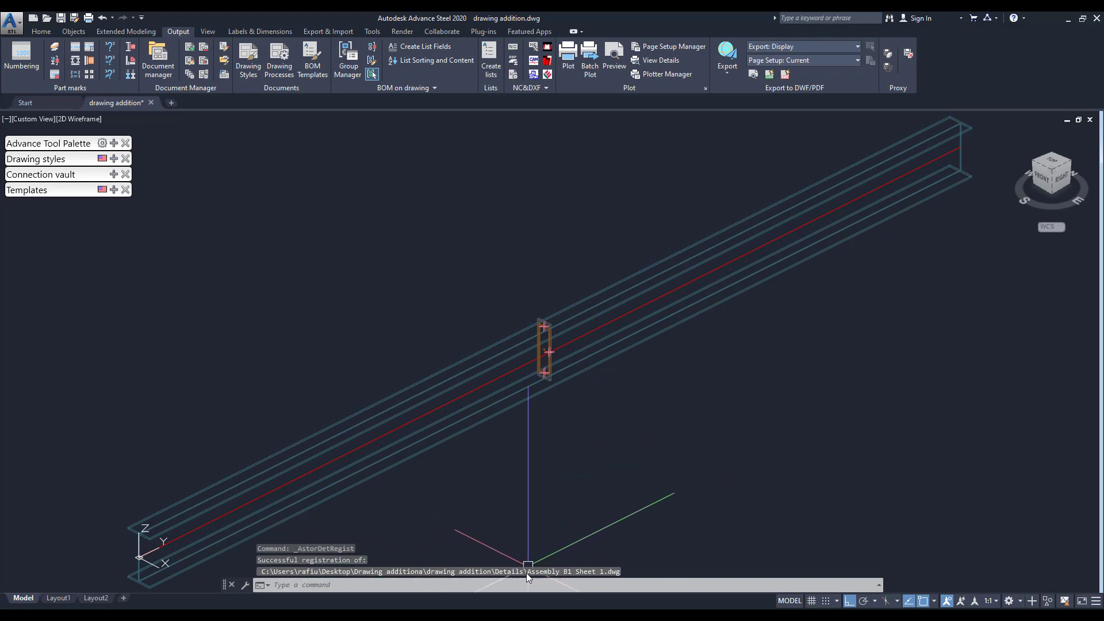
# Force-update Assembly B1 Sheet 1 from Details > Unknown, then open the up-to-date drawing
pyautogui.click(164, 59)
pyautogui.click(354, 219)
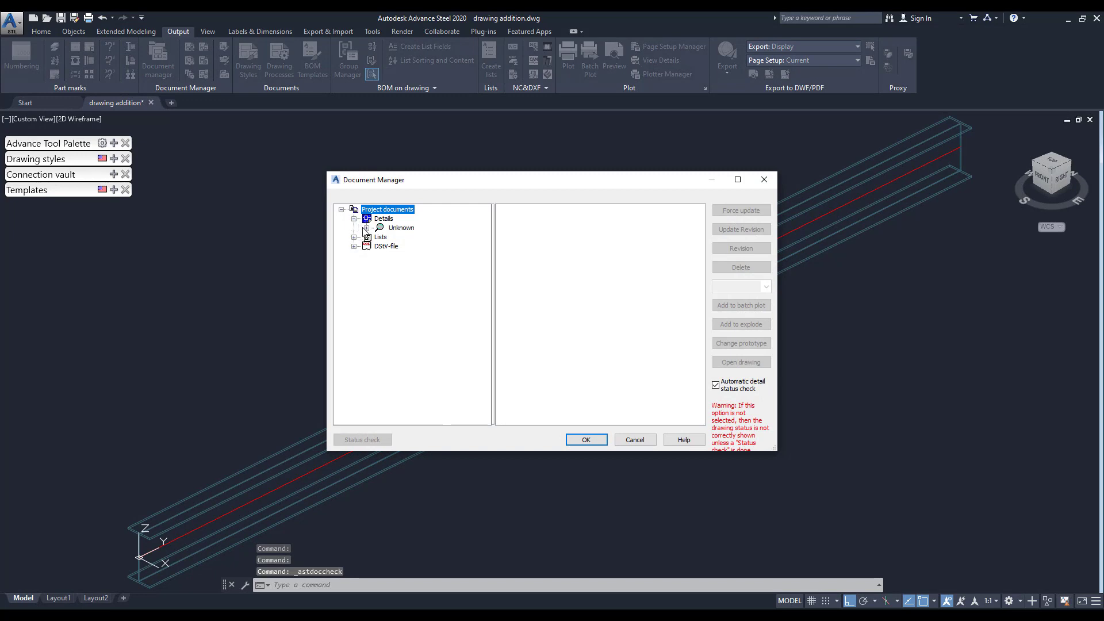
pyautogui.click(418, 238)
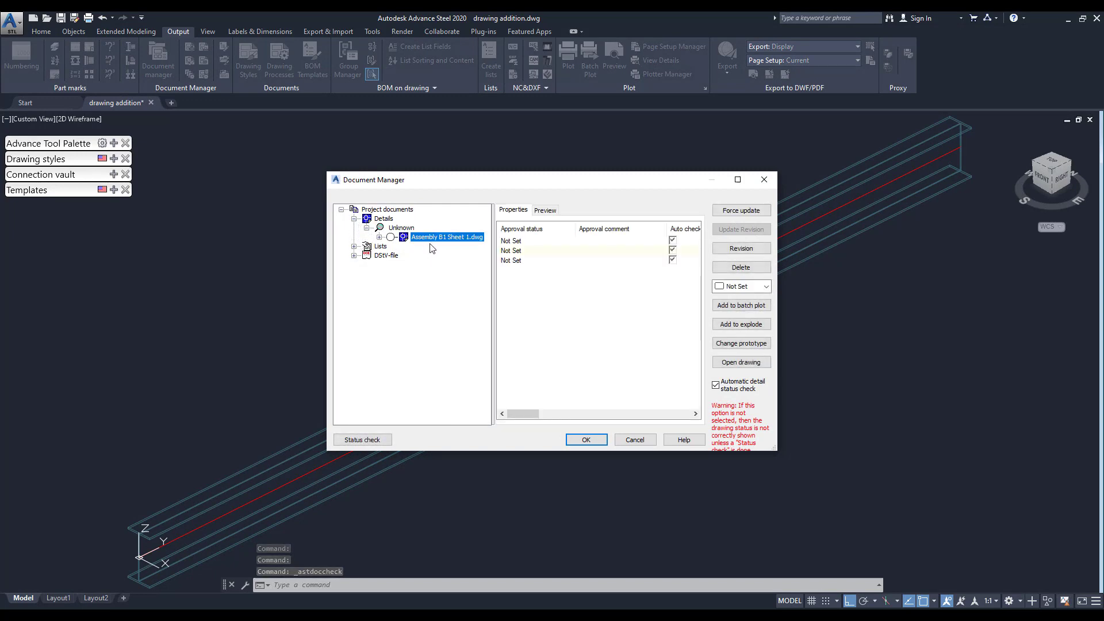
pyautogui.rightClick(430, 241)
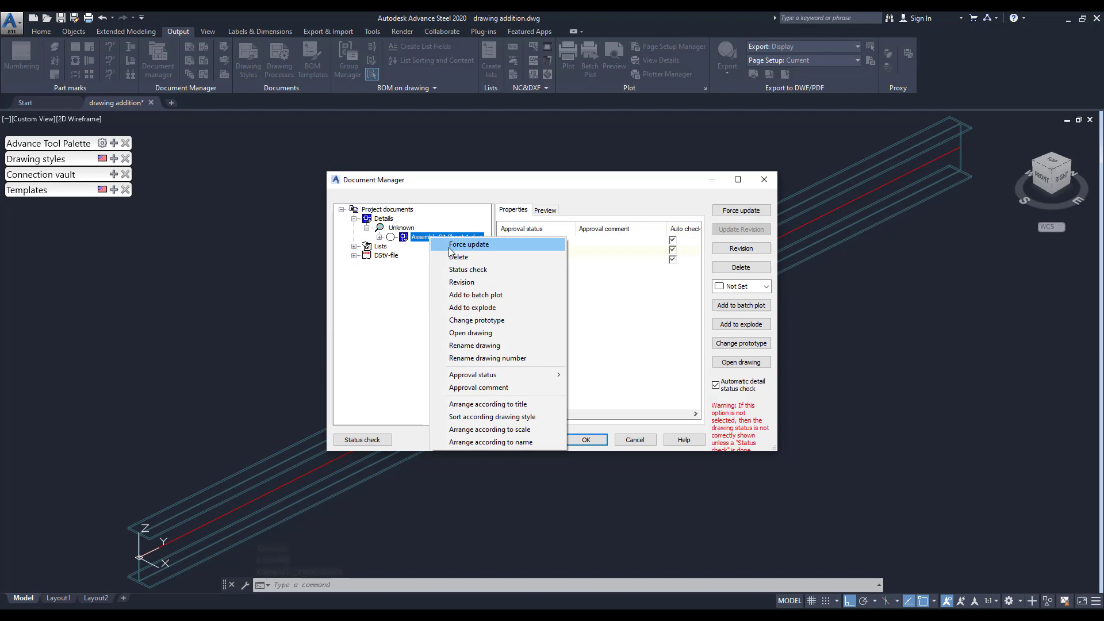
pyautogui.click(449, 247)
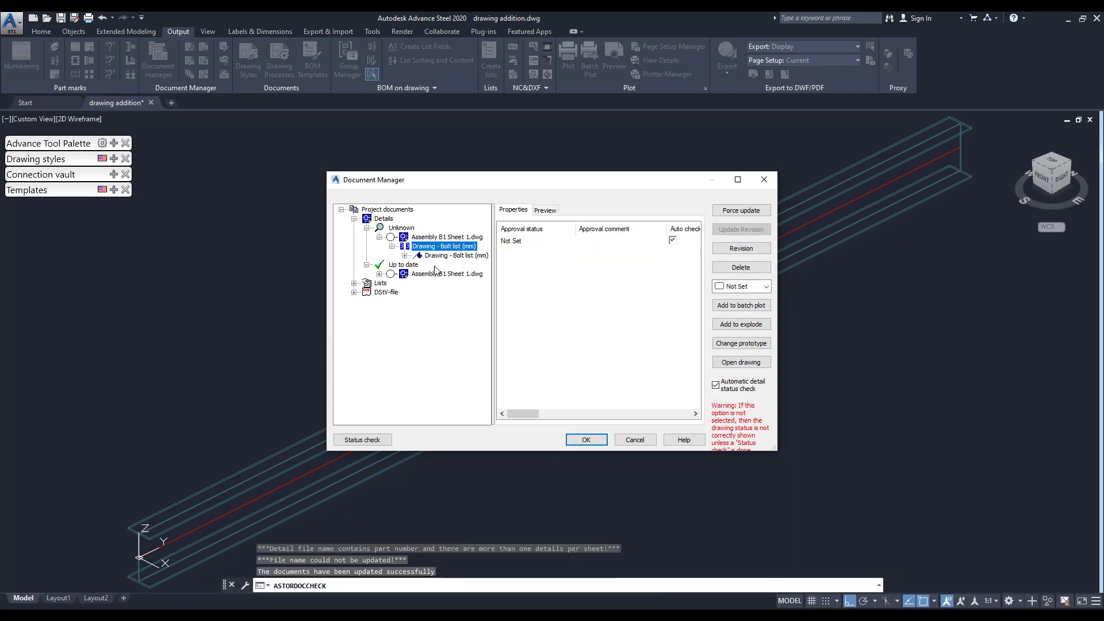
pyautogui.click(418, 277)
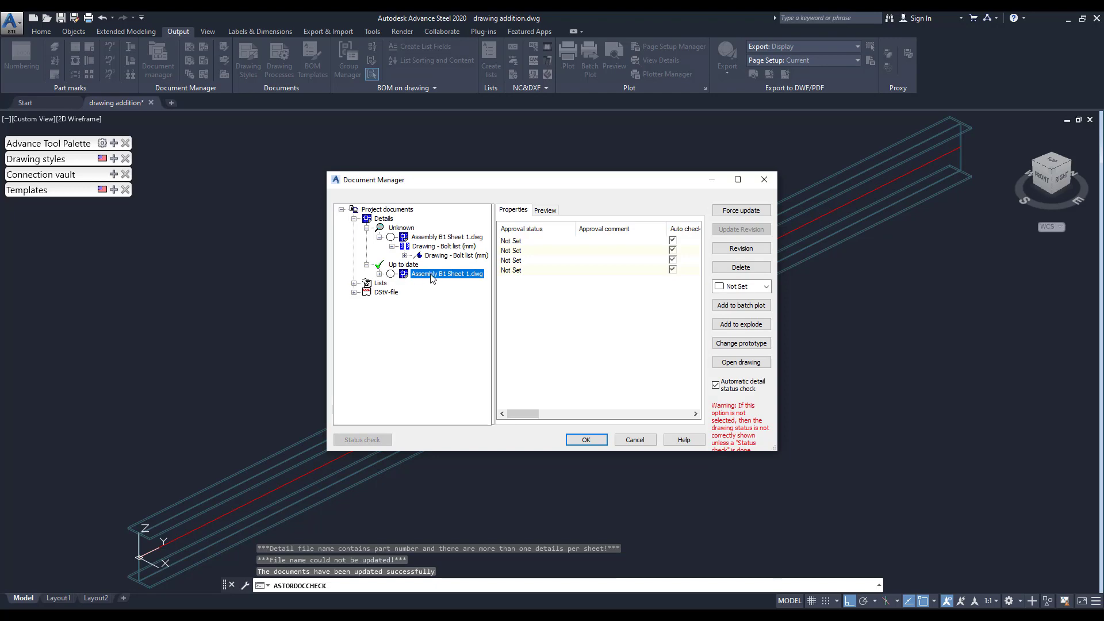
pyautogui.doubleClick(430, 274)
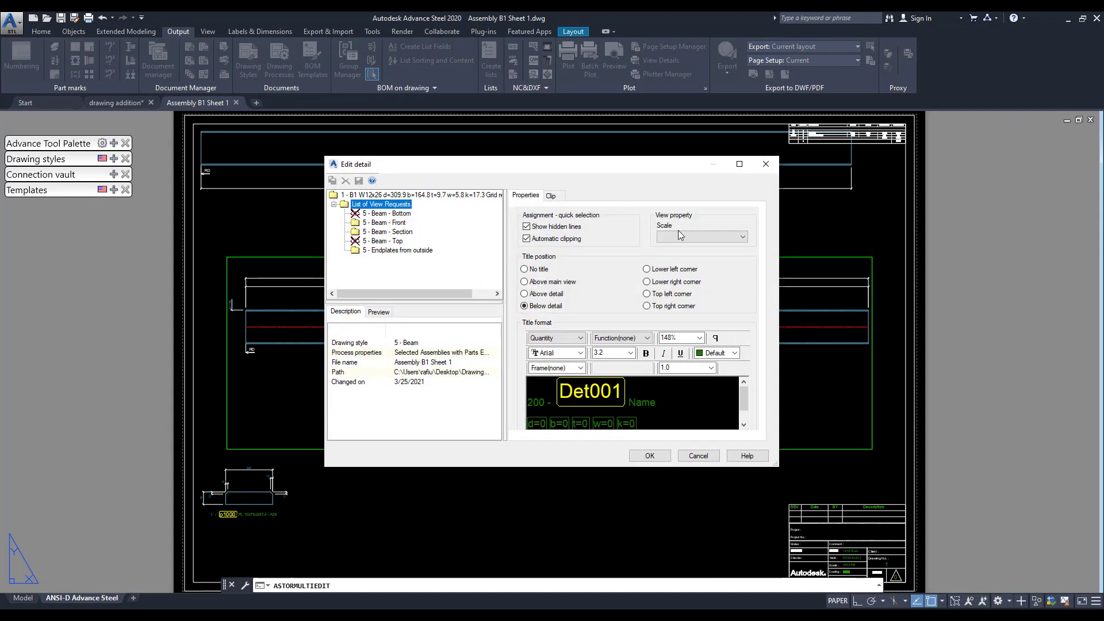
# Set the detail's scale to 1:5, then close Assembly B1 Sheet 1 and answer the save prompt
pyautogui.click(681, 233)
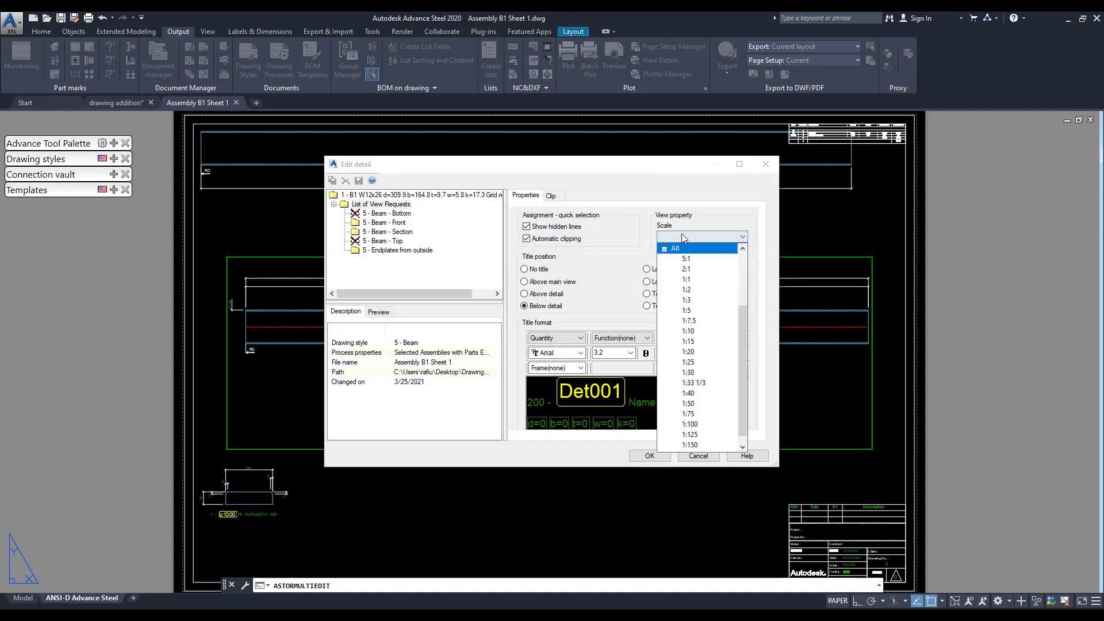
pyautogui.click(688, 311)
pyautogui.click(650, 455)
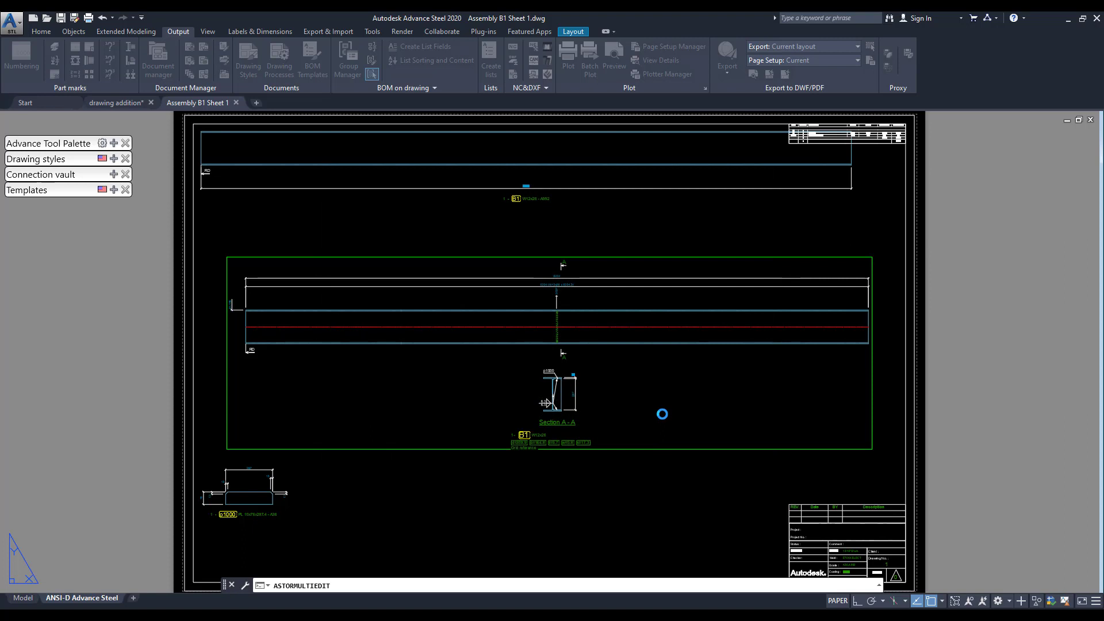
pyautogui.moveTo(677, 402)
pyautogui.mouseDown(button='middle')
pyautogui.moveTo(656, 386)
pyautogui.moveTo(643, 406)
pyautogui.mouseUp(button='middle')
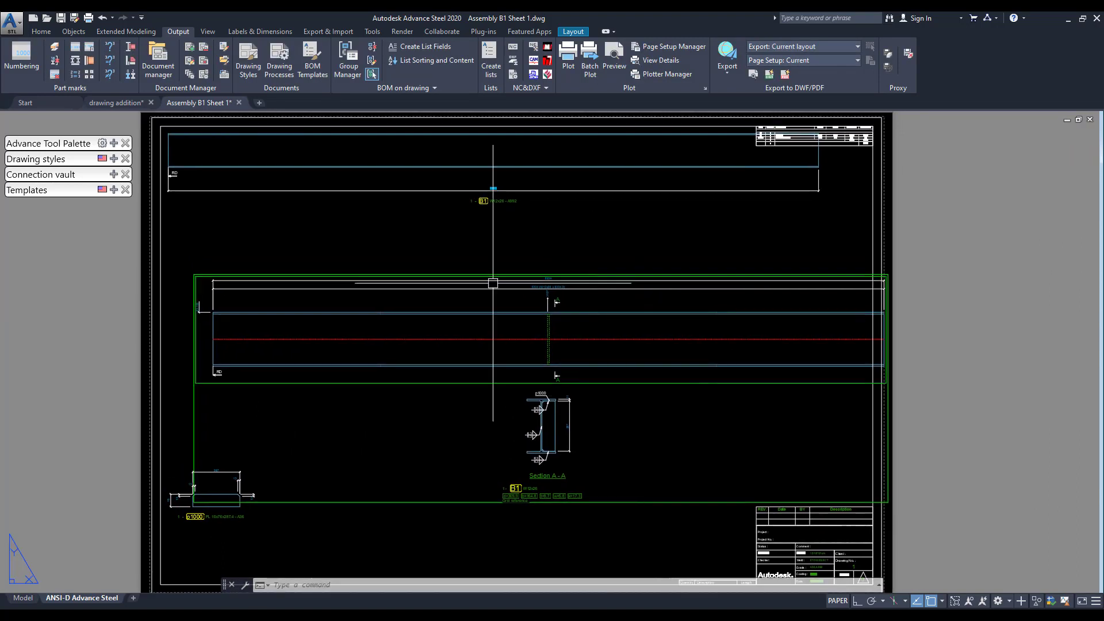
pyautogui.click(239, 103)
pyautogui.click(542, 342)
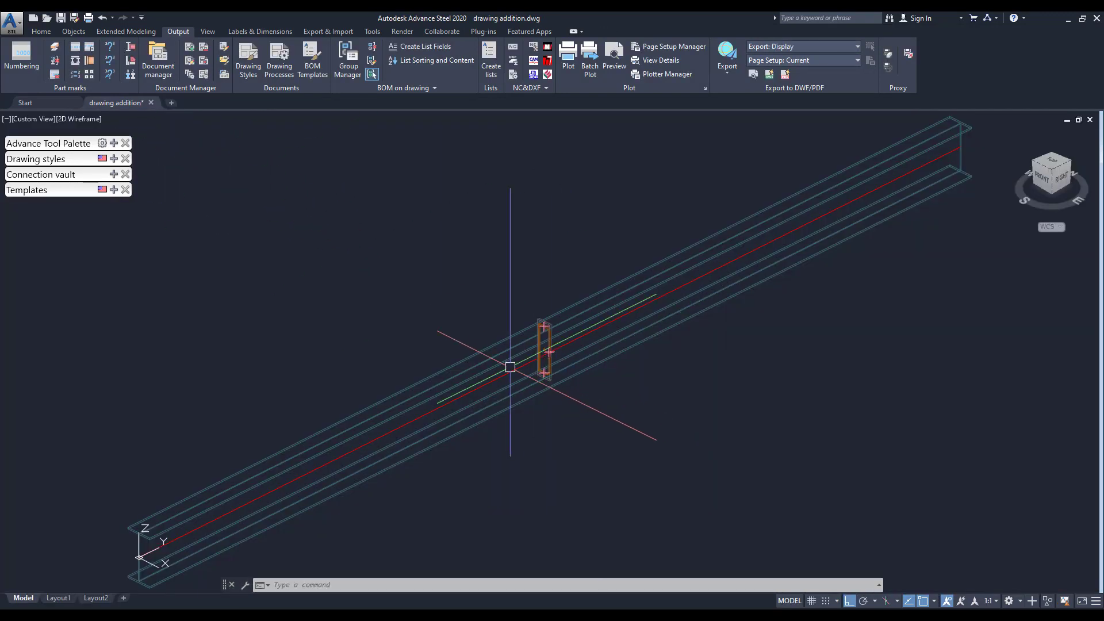
# Add a second stiffener to the beam using Stiffener from Favorites
pyautogui.click(114, 176)
pyautogui.click(78, 201)
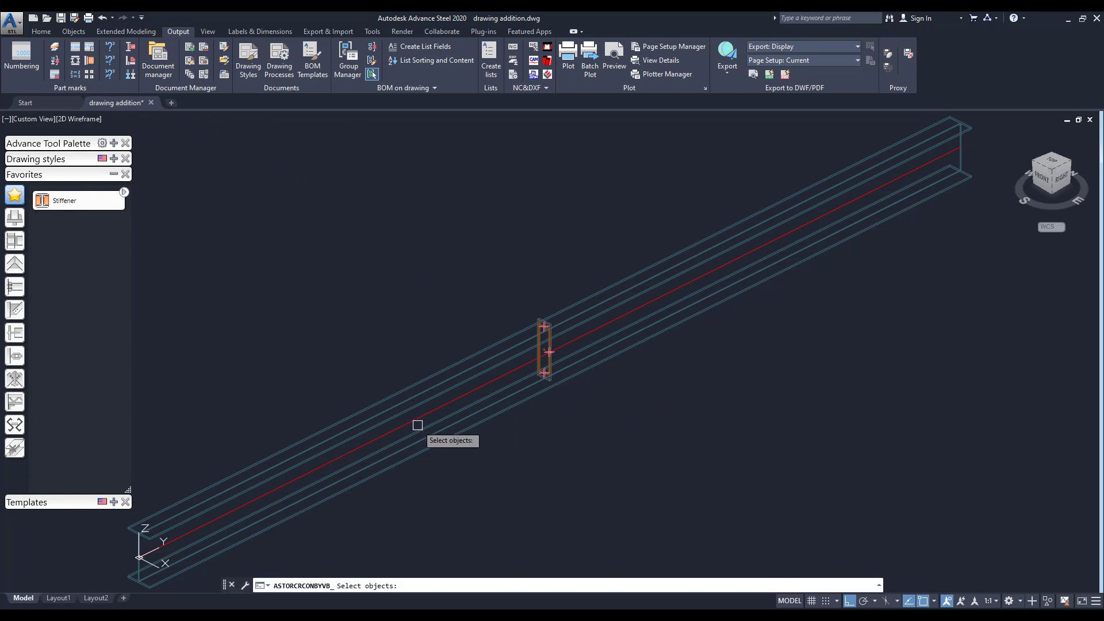
pyautogui.click(384, 423)
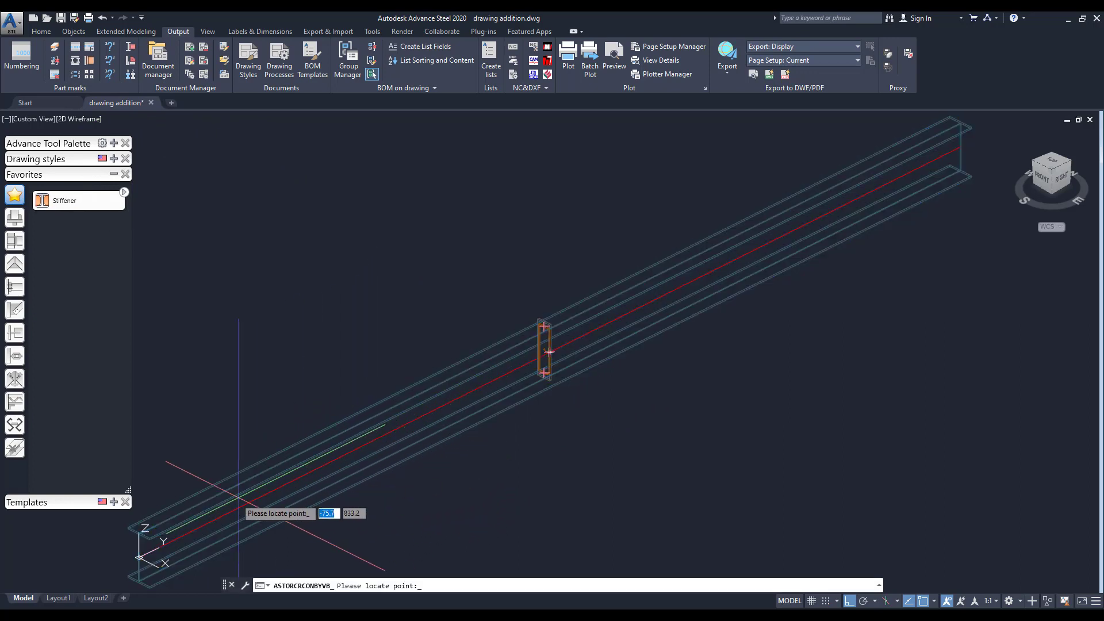
pyautogui.click(320, 453)
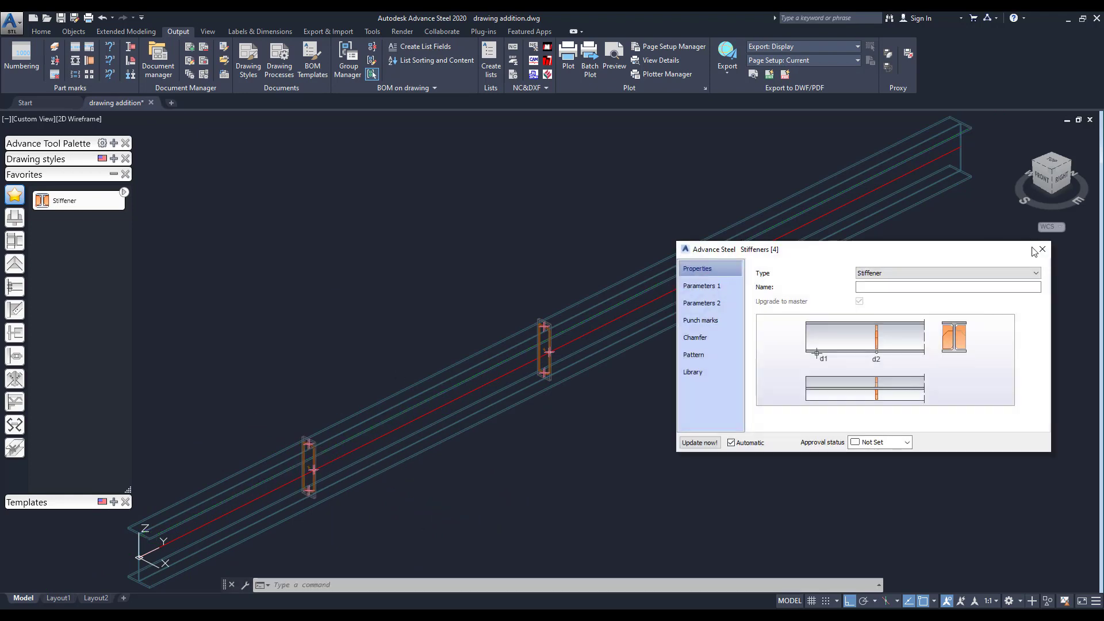
pyautogui.click(1041, 249)
pyautogui.scroll(-5, 863, 278)
# Window-select the whole beam model, run Numbering, and reopen the Document Manager
pyautogui.click(869, 217)
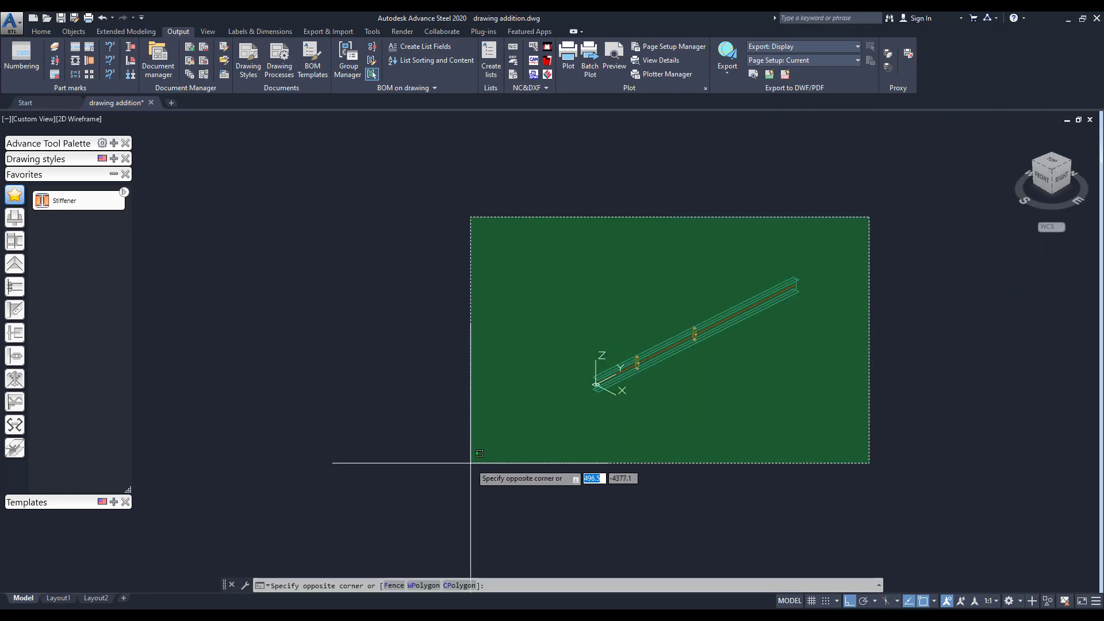
pyautogui.click(470, 464)
pyautogui.click(20, 56)
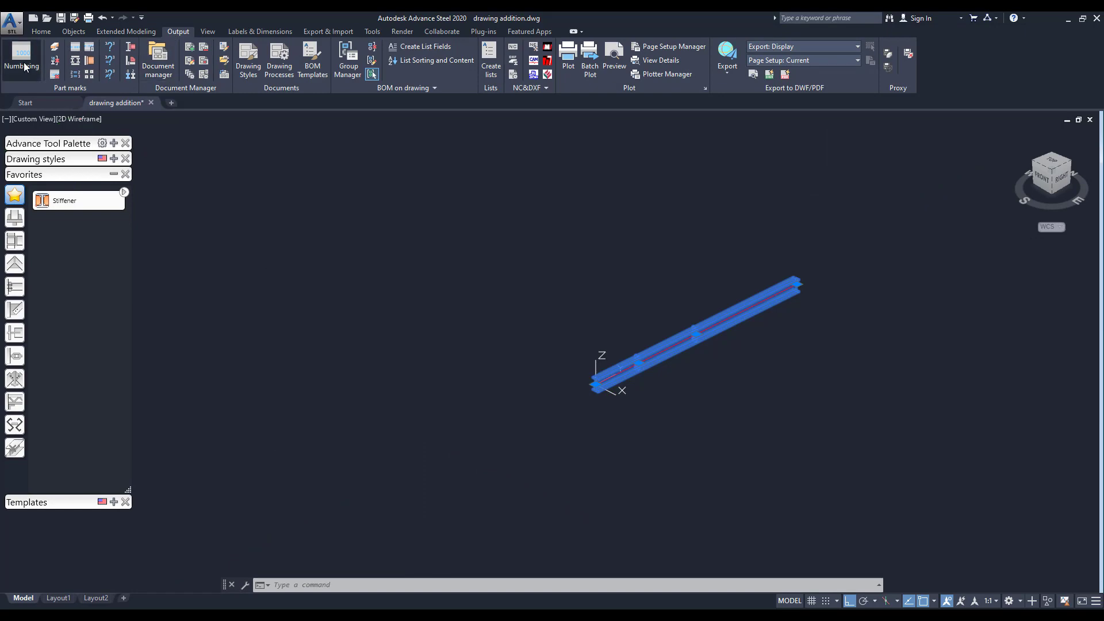
pyautogui.click(508, 479)
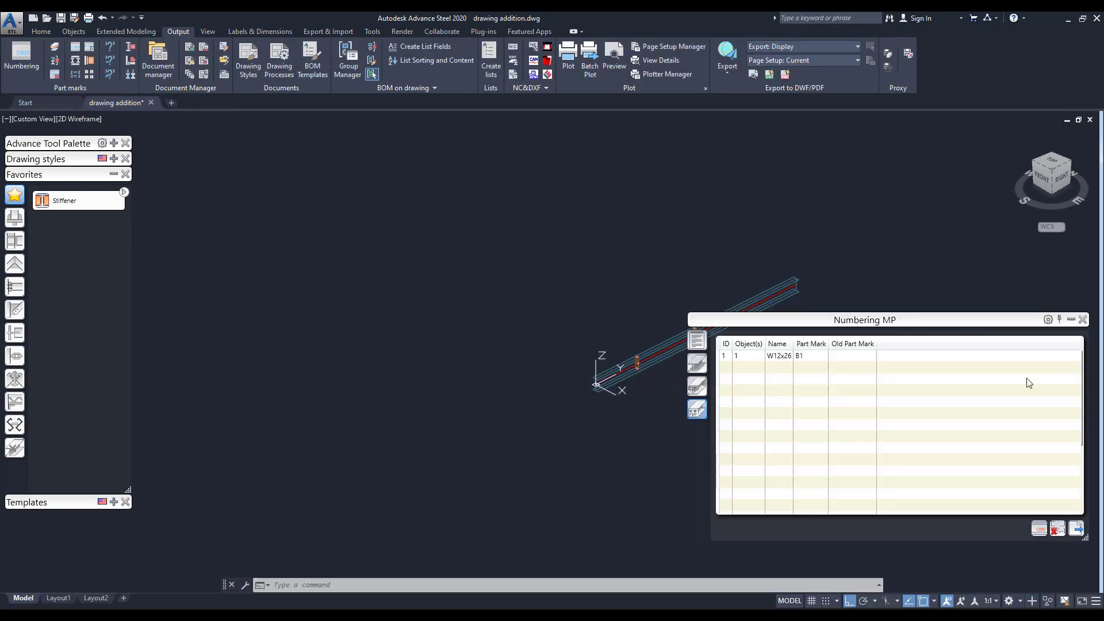
pyautogui.click(1082, 319)
pyautogui.click(158, 60)
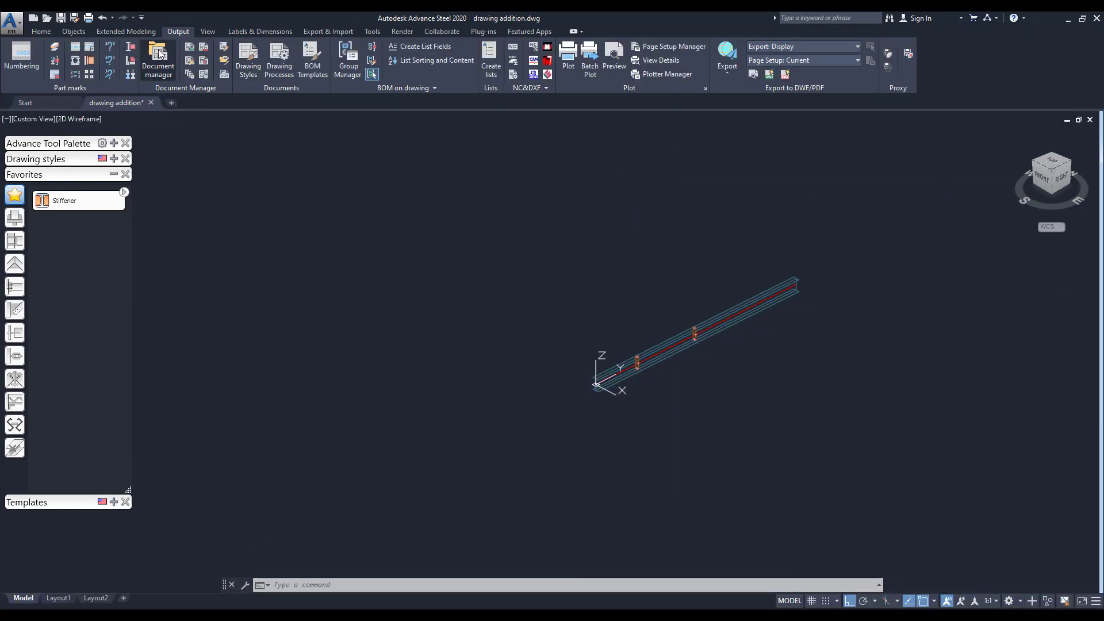
# Update the out-of-date Assembly B1 Sheet 1 drawing listed under Update required
pyautogui.click(366, 255)
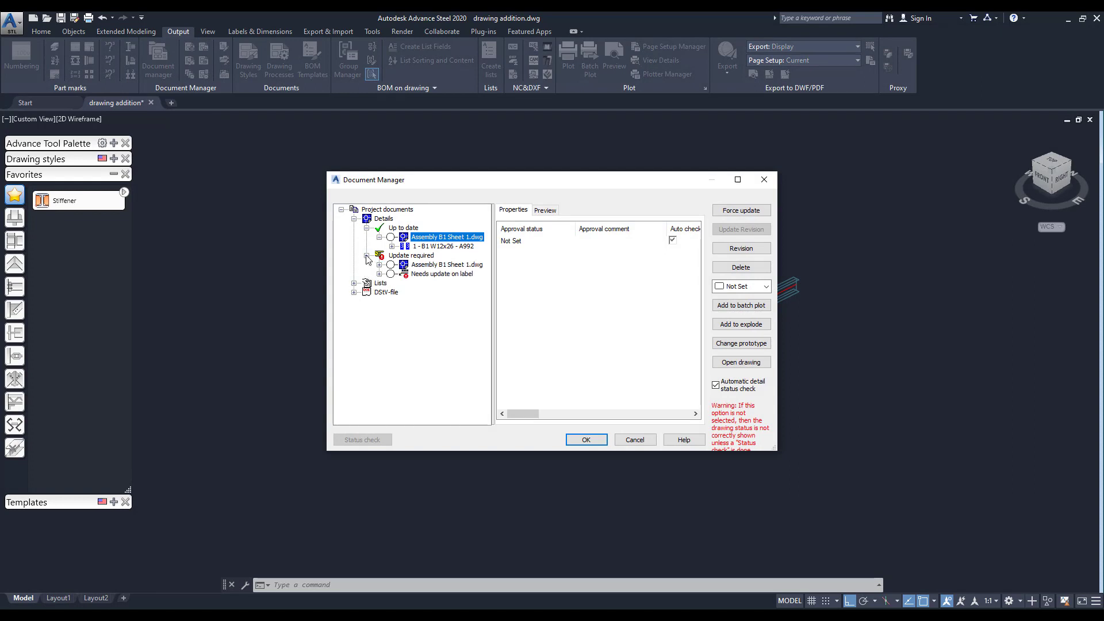
pyautogui.click(421, 267)
pyautogui.rightClick(421, 267)
pyautogui.click(457, 272)
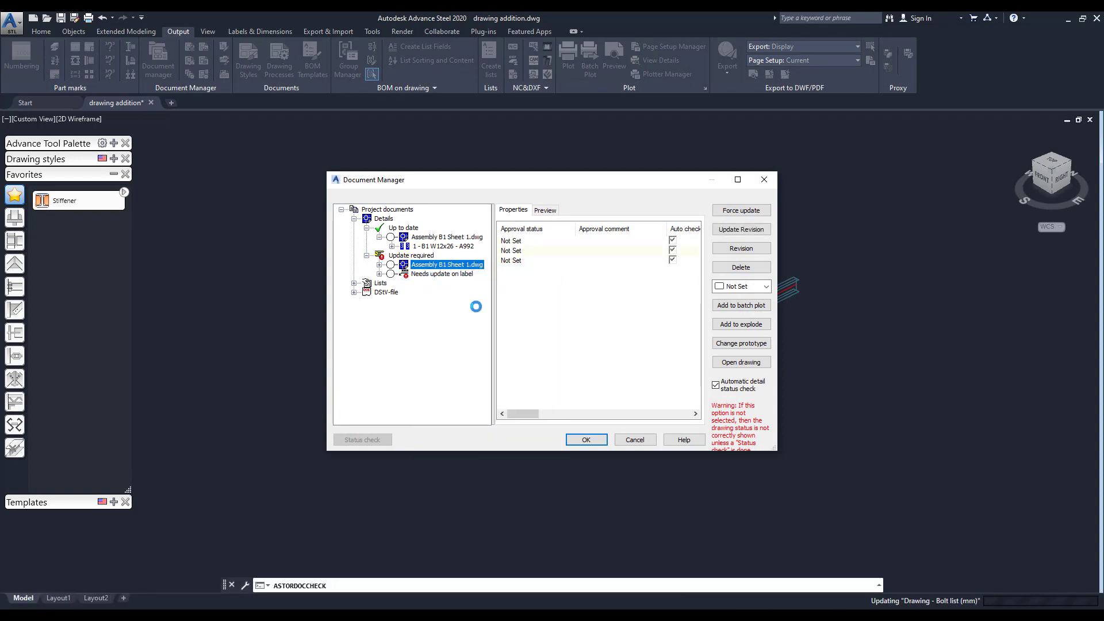
# Update the drawing's labels and open Assembly B1 Sheet 1 showing both stiffeners
pyautogui.click(419, 276)
pyautogui.rightClick(419, 277)
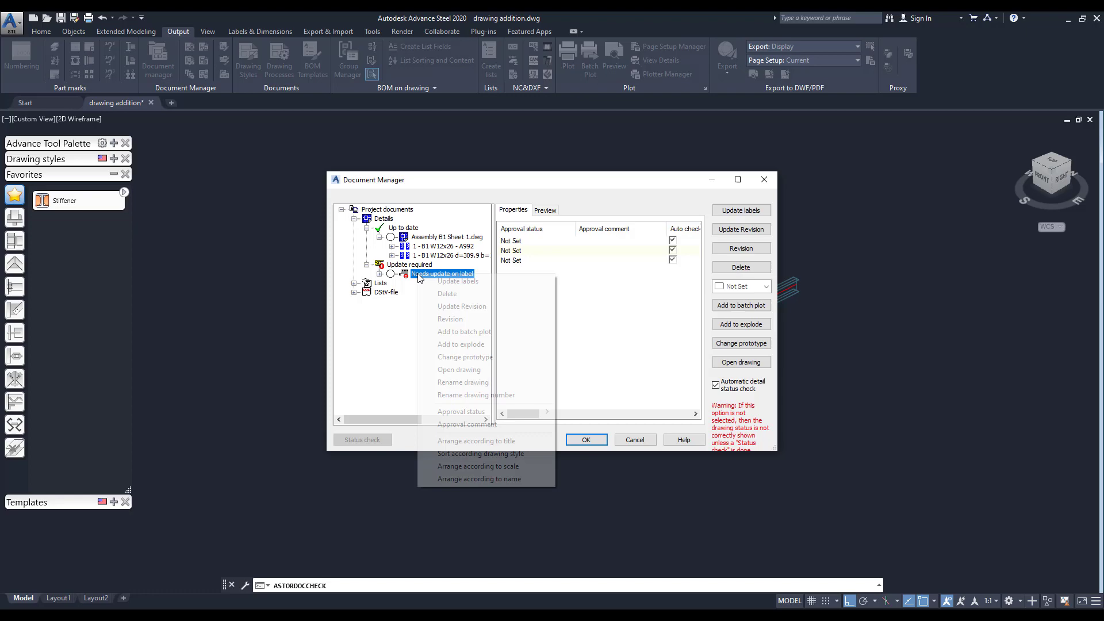
pyautogui.click(431, 285)
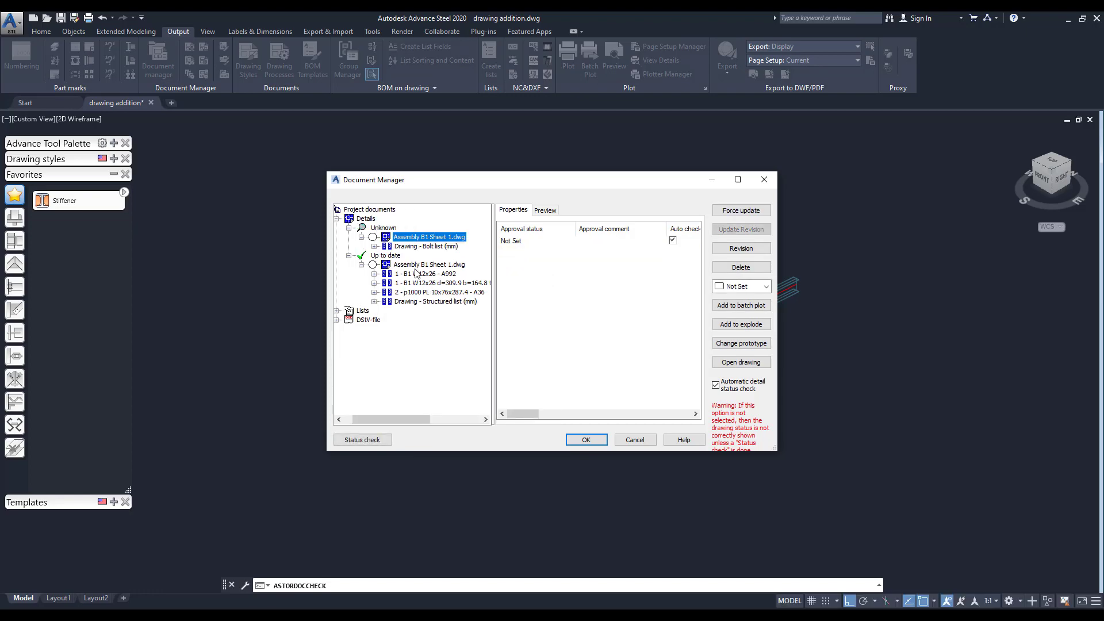
pyautogui.doubleClick(418, 265)
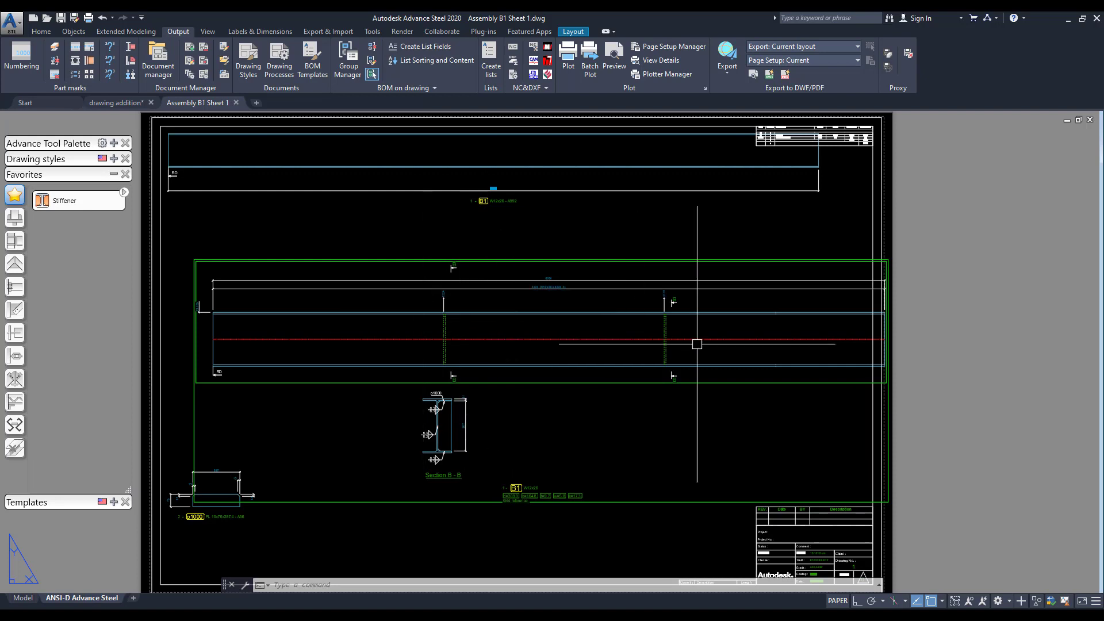
# Leave the Assembly B1 Sheet 1 sheet and switch to the drawing addition beam model
pyautogui.moveTo(672, 366); pyautogui.dragTo(603, 367, button='middle')
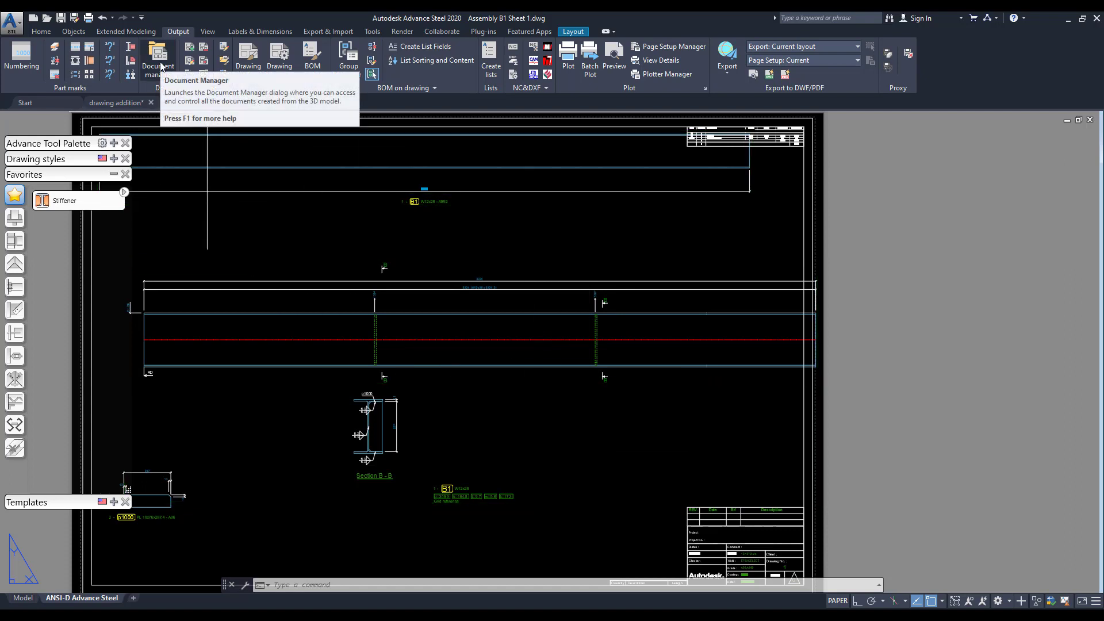
pyautogui.click(206, 50)
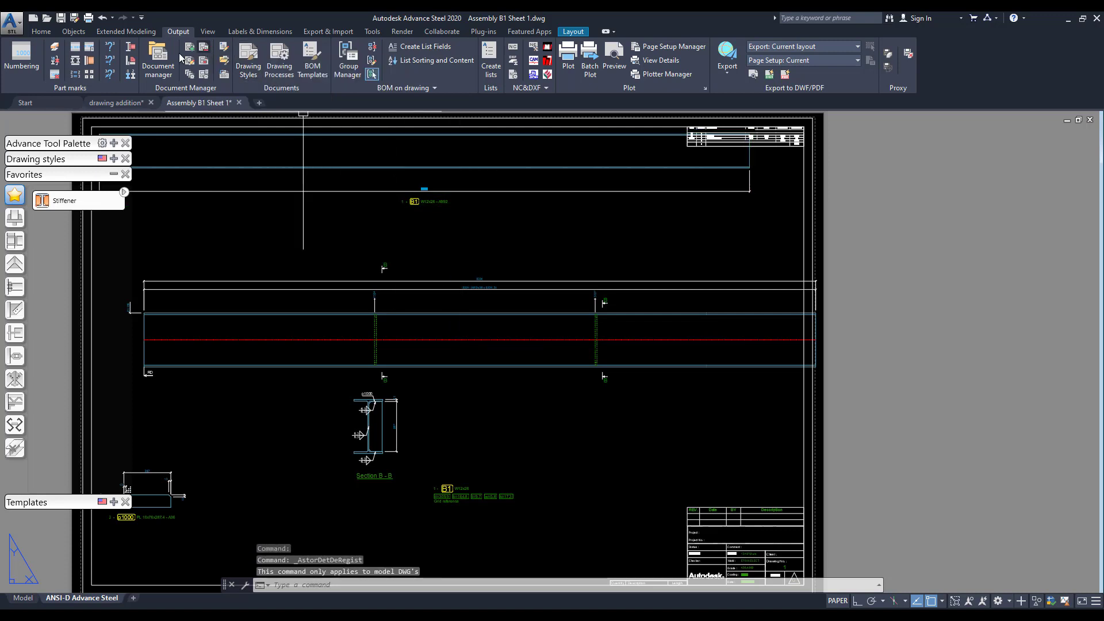
pyautogui.click(130, 103)
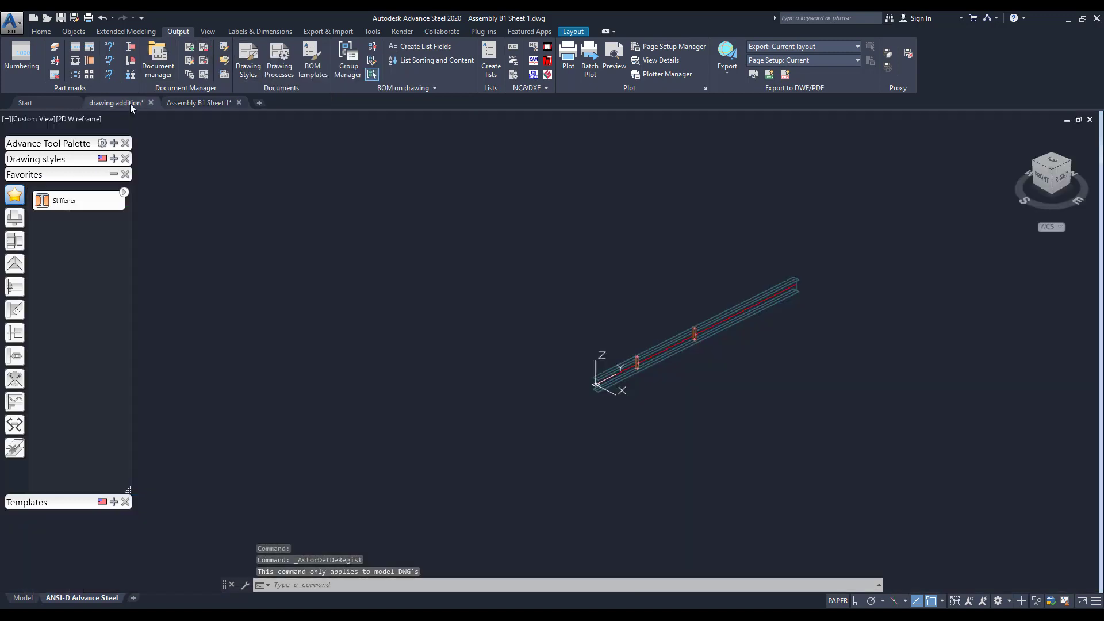
# Cancel Assembly B1 Sheet 1.dwg from the model, then reframe the view on the stiffened beam
pyautogui.click(206, 50)
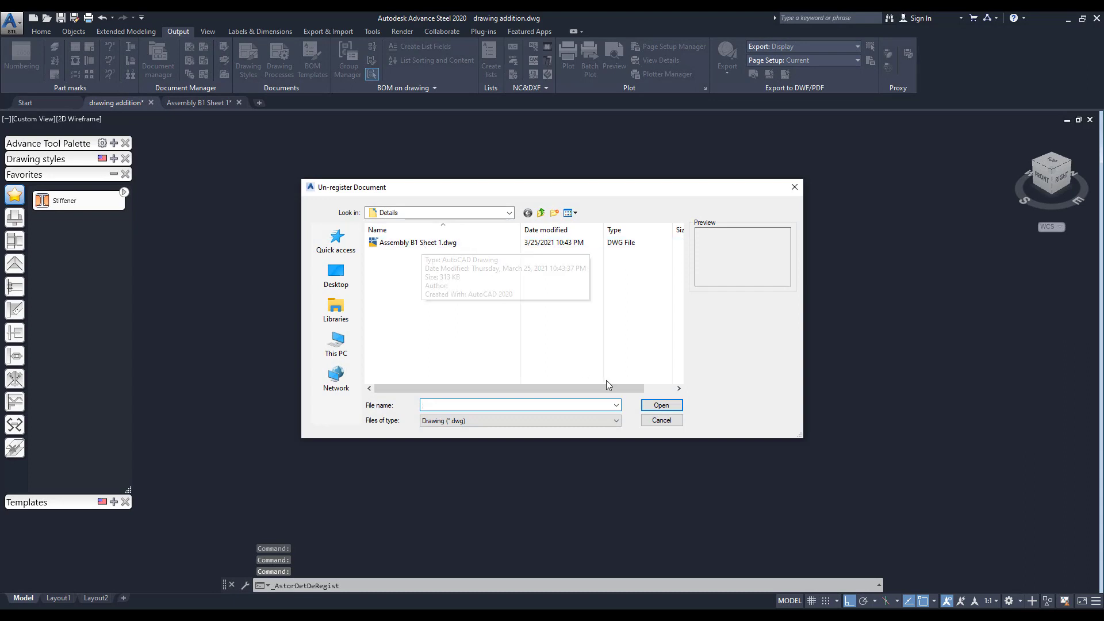
pyautogui.click(661, 421)
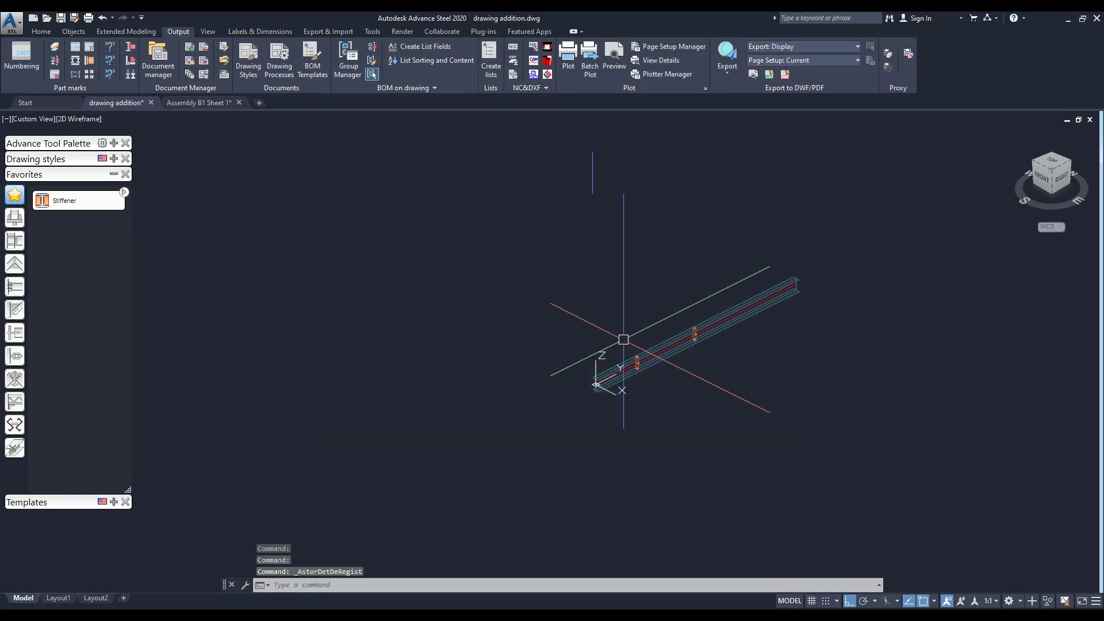
pyautogui.moveTo(572, 271); pyautogui.dragTo(454, 316, button='middle')
pyautogui.scroll(5, 540, 379)
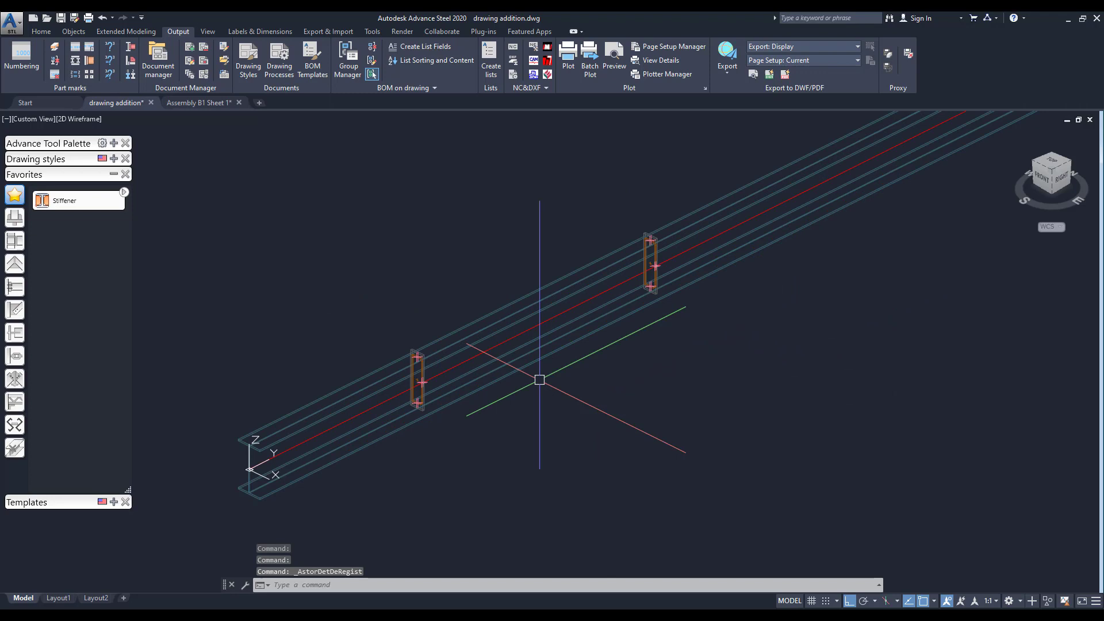
pyautogui.moveTo(540, 380)
pyautogui.mouseDown(button='middle')
pyautogui.moveTo(520, 456)
pyautogui.moveTo(460, 302)
pyautogui.mouseUp(button='middle')
pyautogui.scroll(-2, 520, 452)
pyautogui.scroll(-2, 520, 451)
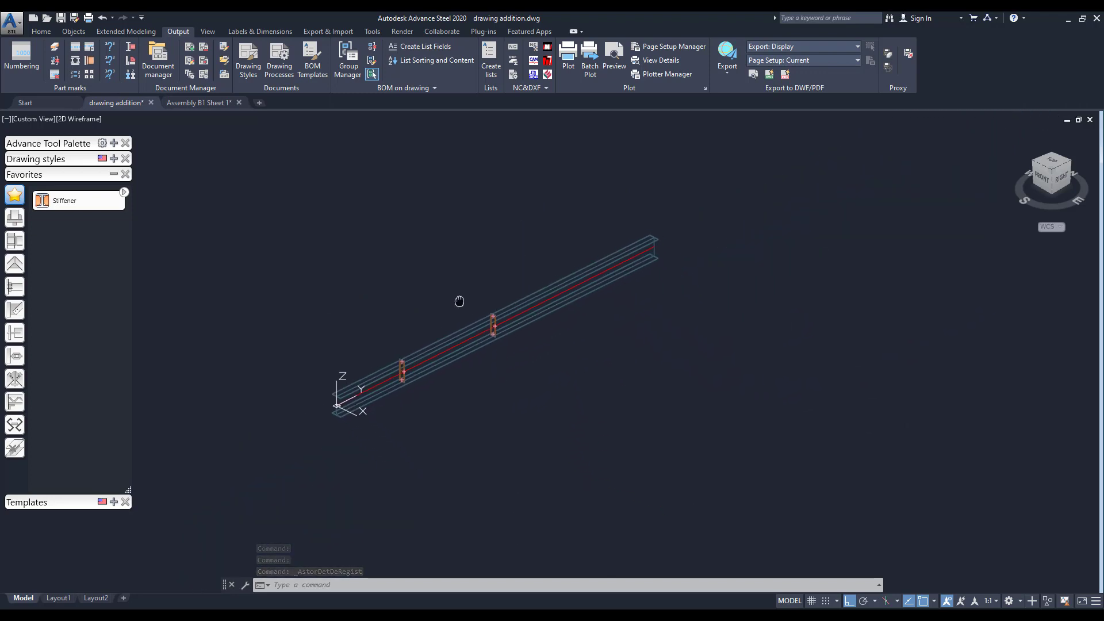
pyautogui.scroll(2, 429, 322)
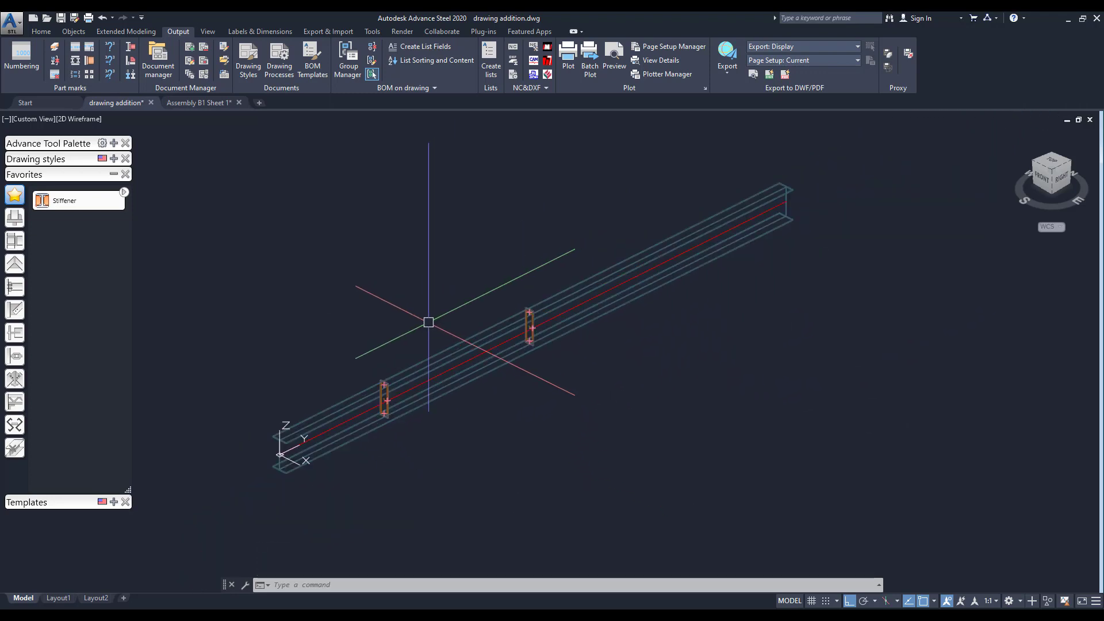